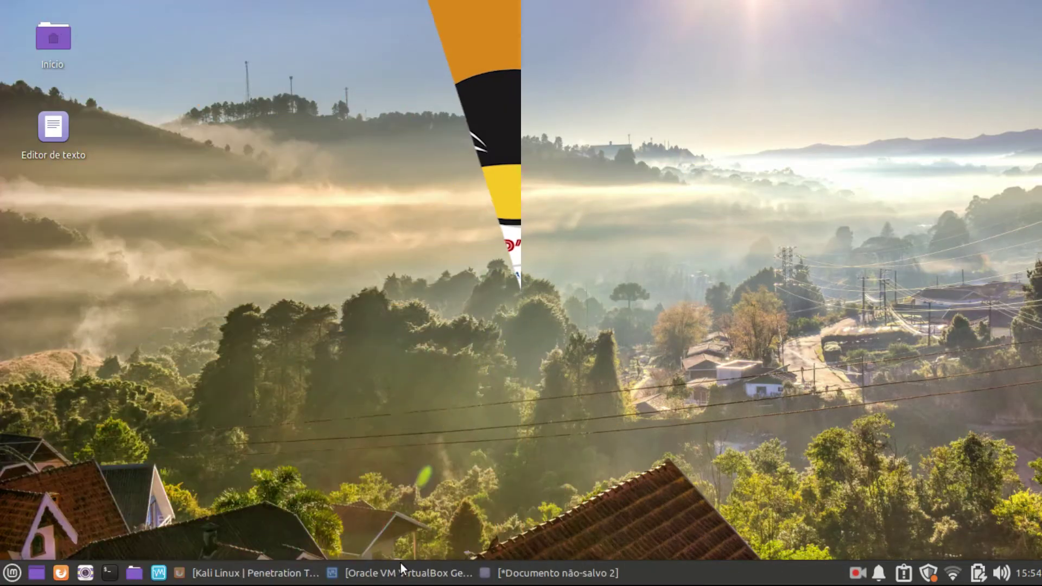
# Step: In Firefox, open the Kali Linux downloads page and view the download offer for the Kali Linux 64-Bit (Live) image without saving it
pyautogui.click(252, 565)
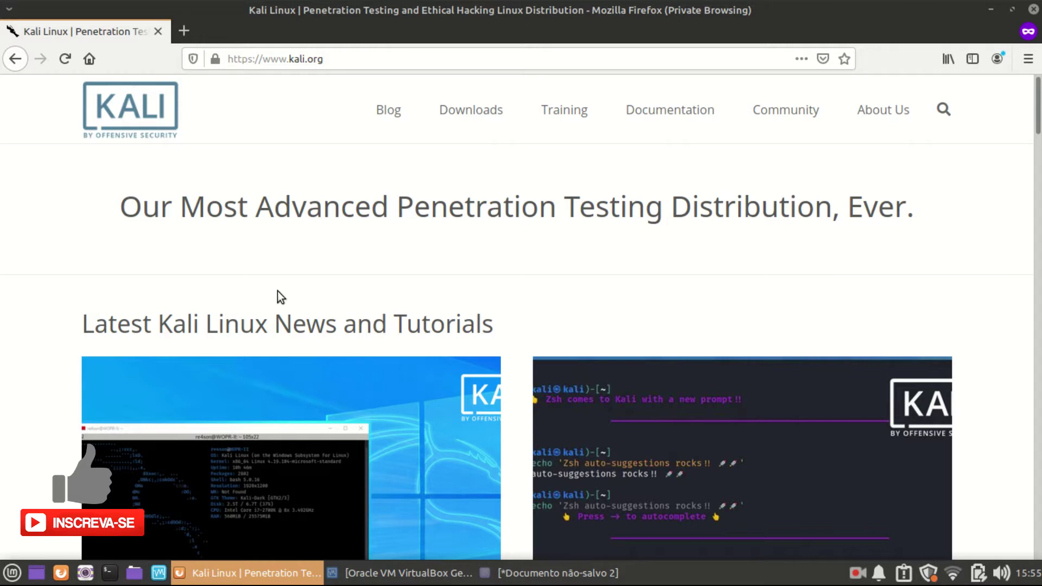
pyautogui.moveTo(470, 110)
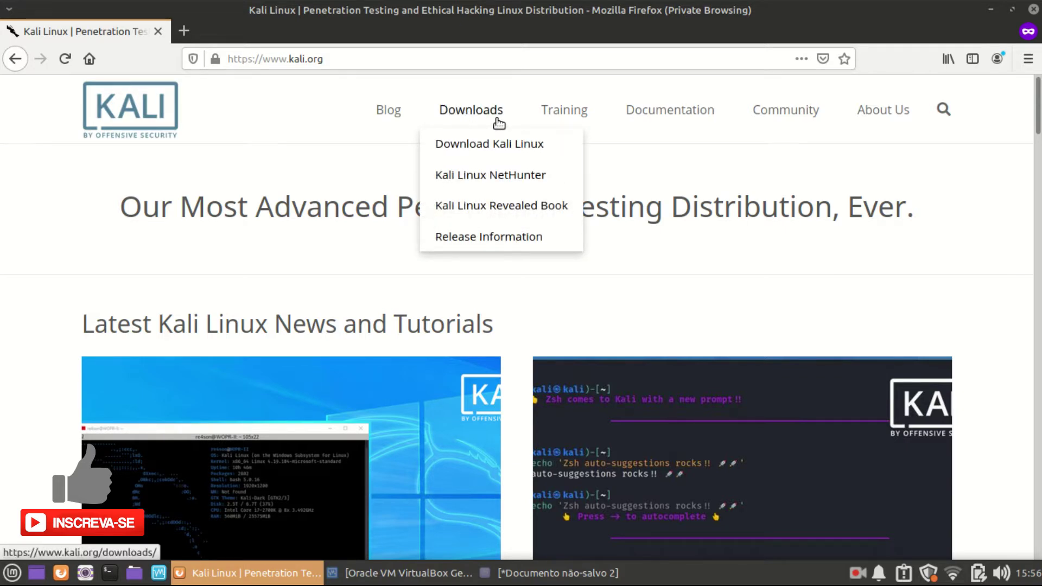
pyautogui.click(476, 145)
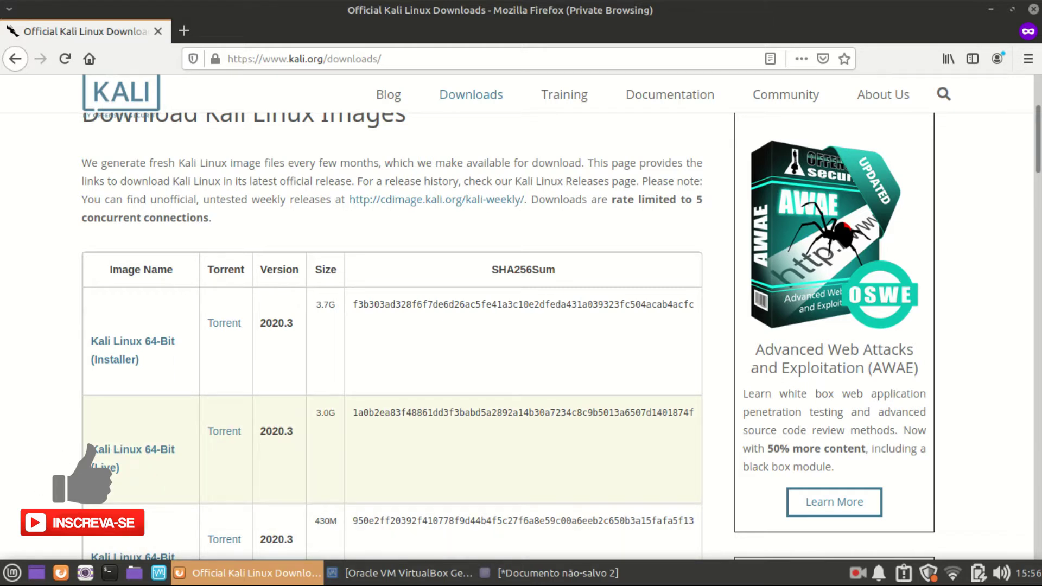
pyautogui.click(153, 457)
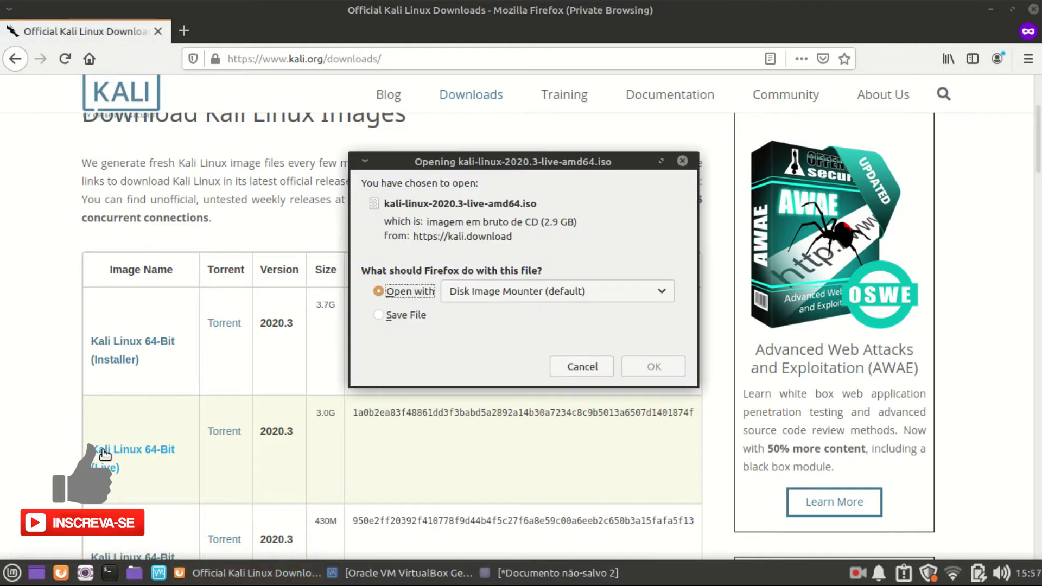
pyautogui.click(561, 365)
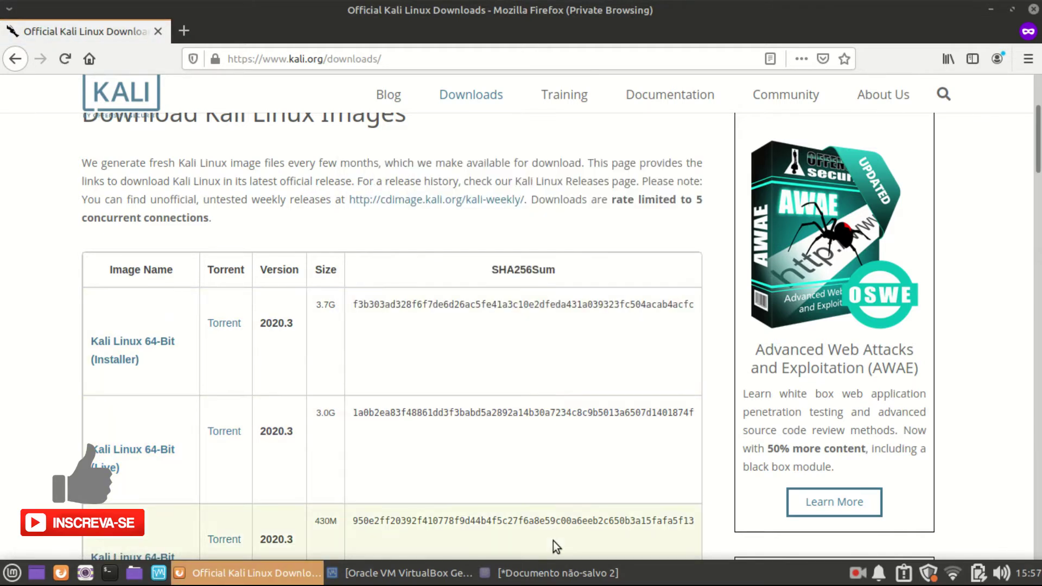
# Step: Switch to VirtualBox and start a new virtual machine named "kali linux" with type Linux and version Other Linux (64-bit)
pyautogui.click(435, 576)
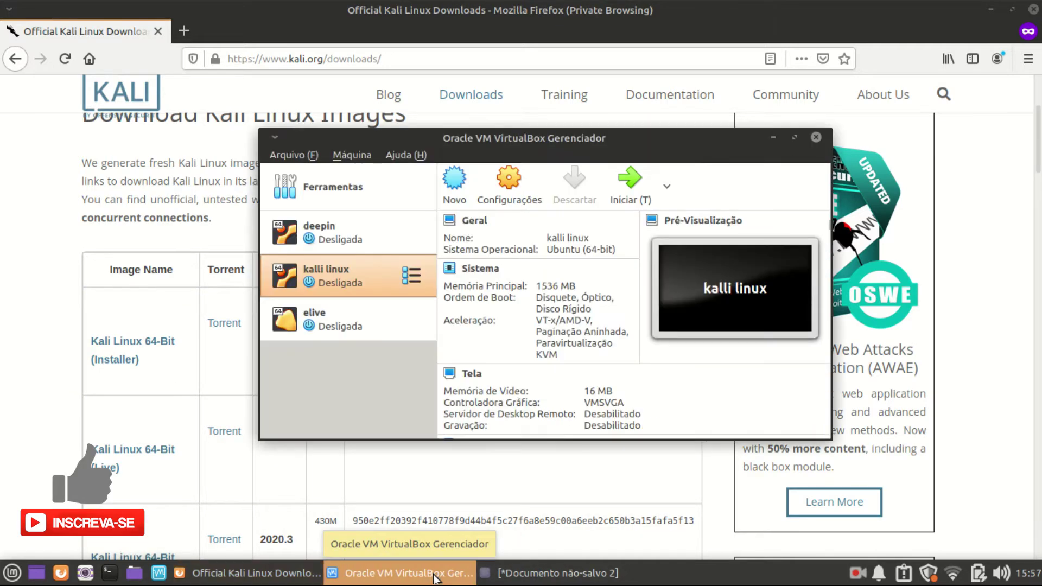
pyautogui.click(792, 139)
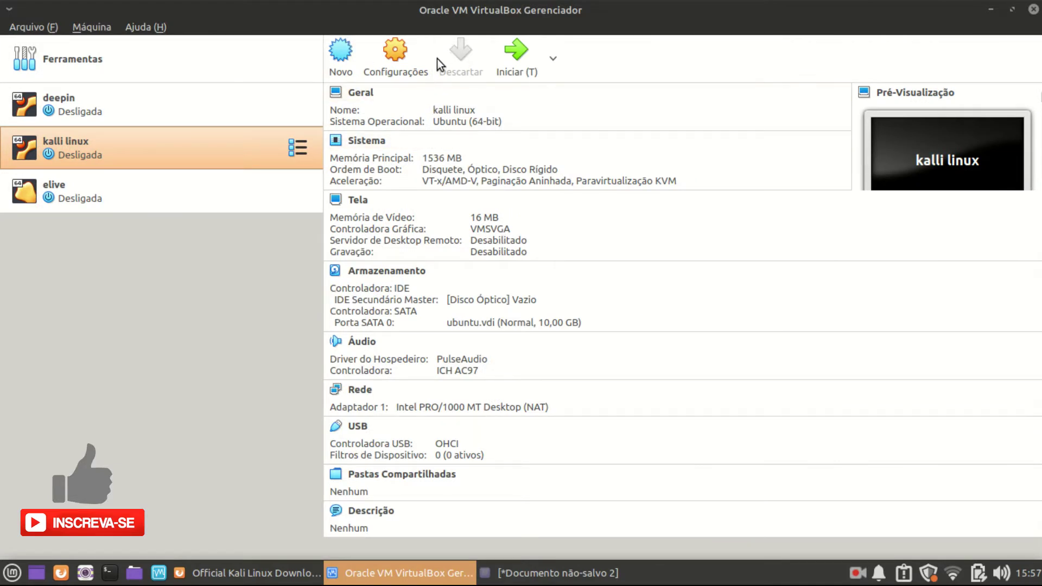
pyautogui.click(339, 46)
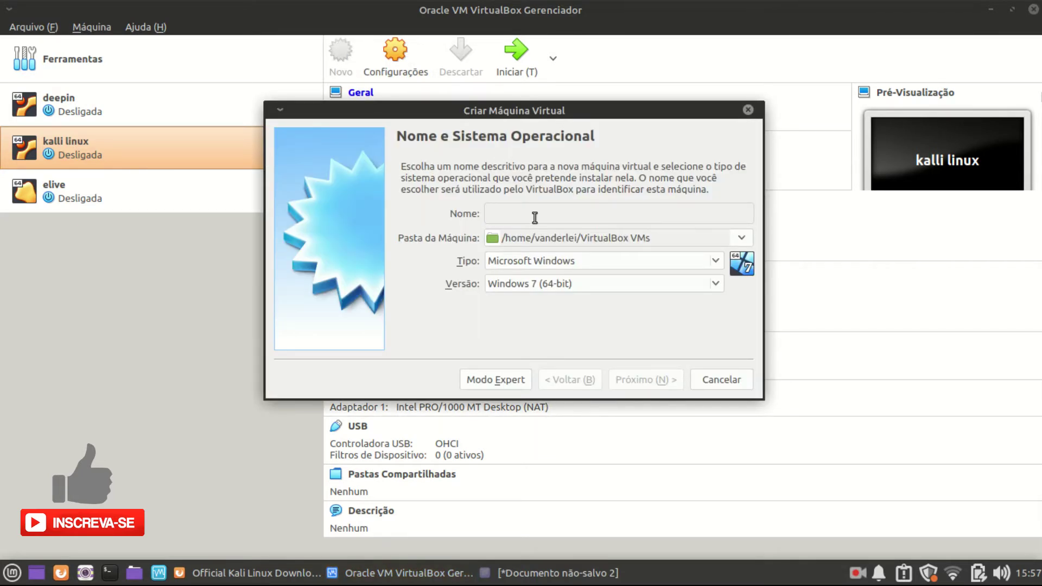
pyautogui.write('kali linux')
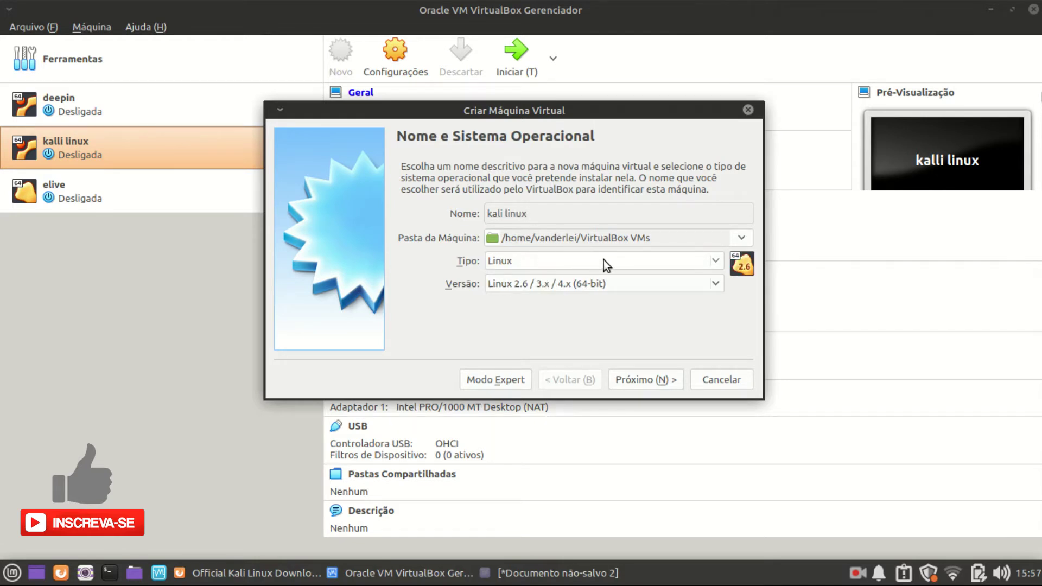
pyautogui.click(715, 279)
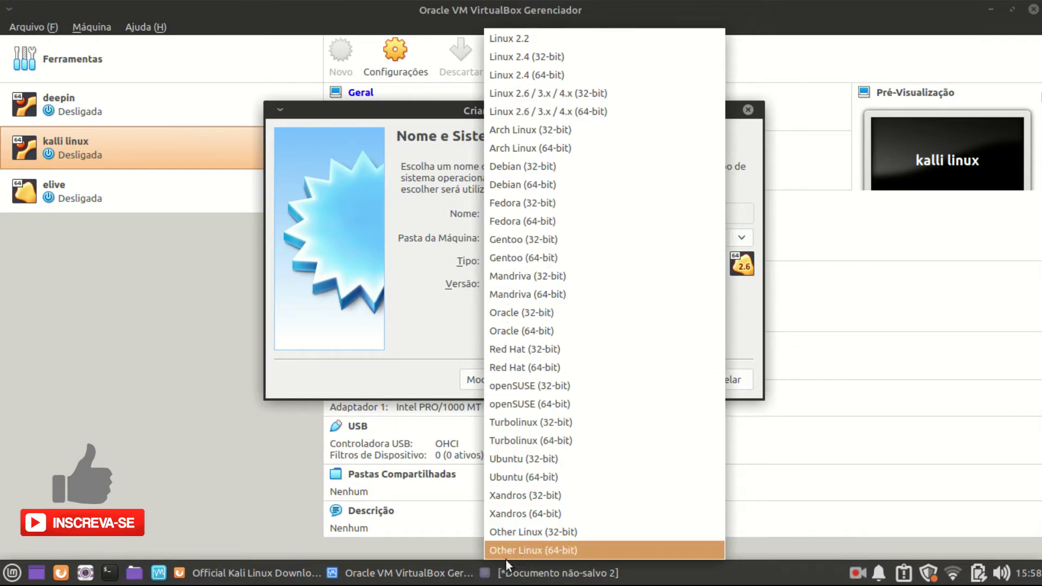
pyautogui.click(547, 551)
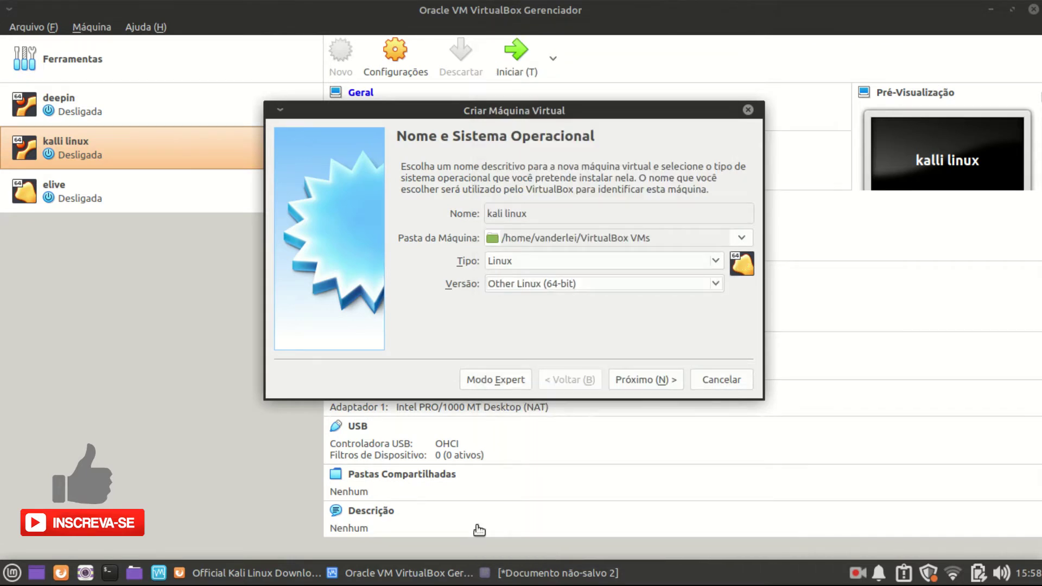
pyautogui.click(640, 380)
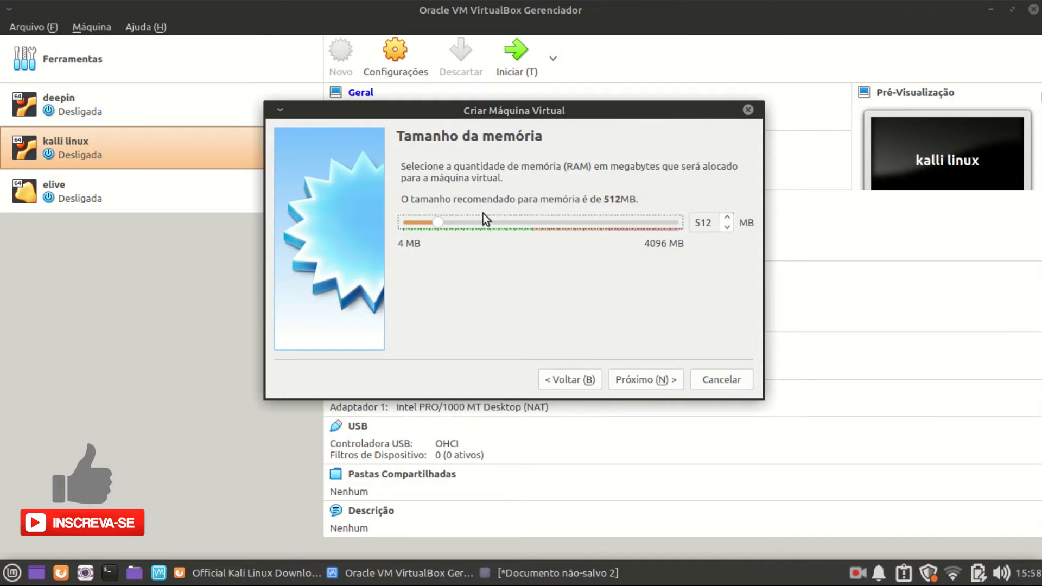
# Step: Set the new machine's memory size to 1664 MB
pyautogui.click(498, 221)
pyautogui.click(498, 220)
pyautogui.click(498, 221)
pyautogui.click(499, 221)
pyautogui.click(498, 220)
pyautogui.click(498, 220)
pyautogui.click(498, 220)
pyautogui.click(512, 224)
pyautogui.click(518, 223)
pyautogui.click(640, 383)
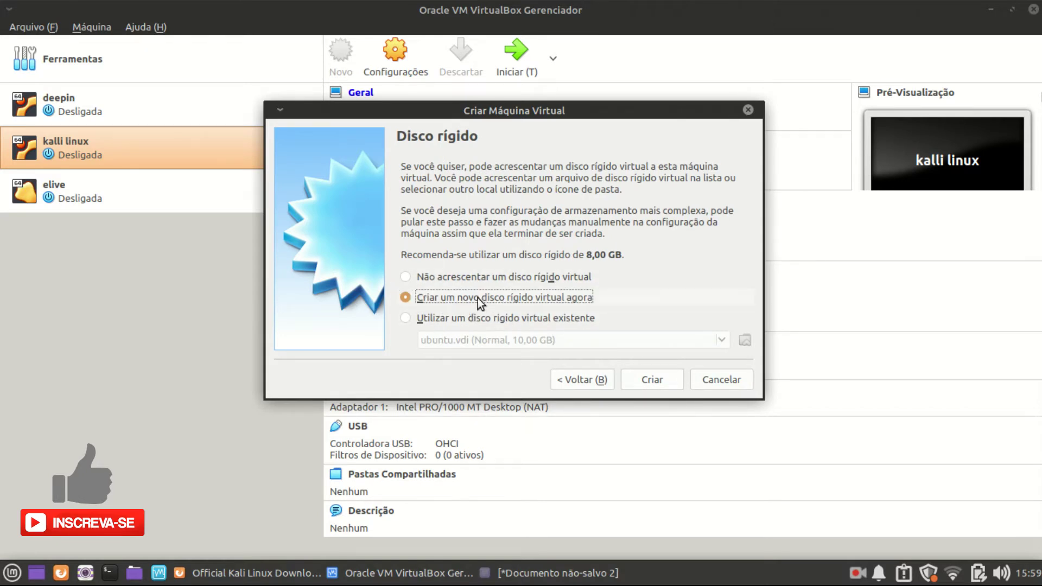
# Step: Create a new dynamically allocated VDI virtual hard disk of about 20.85 GB for the machine
pyautogui.click(668, 387)
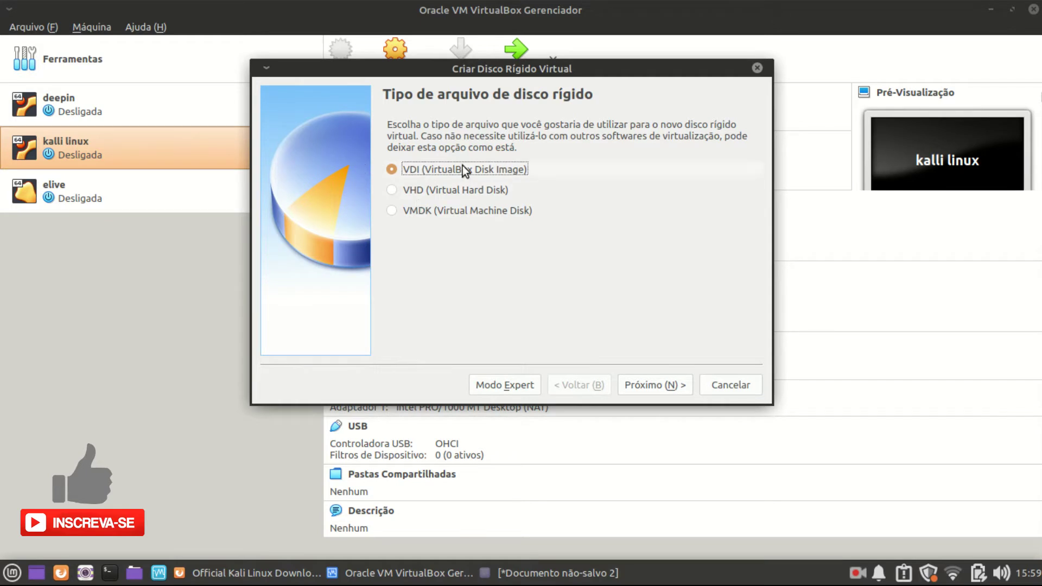
pyautogui.click(655, 386)
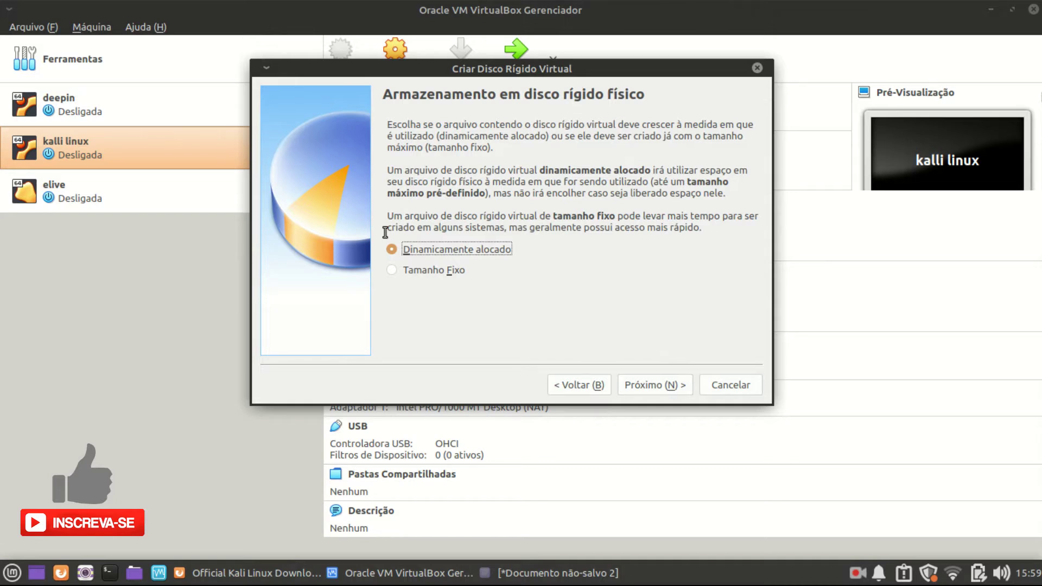
pyautogui.click(662, 389)
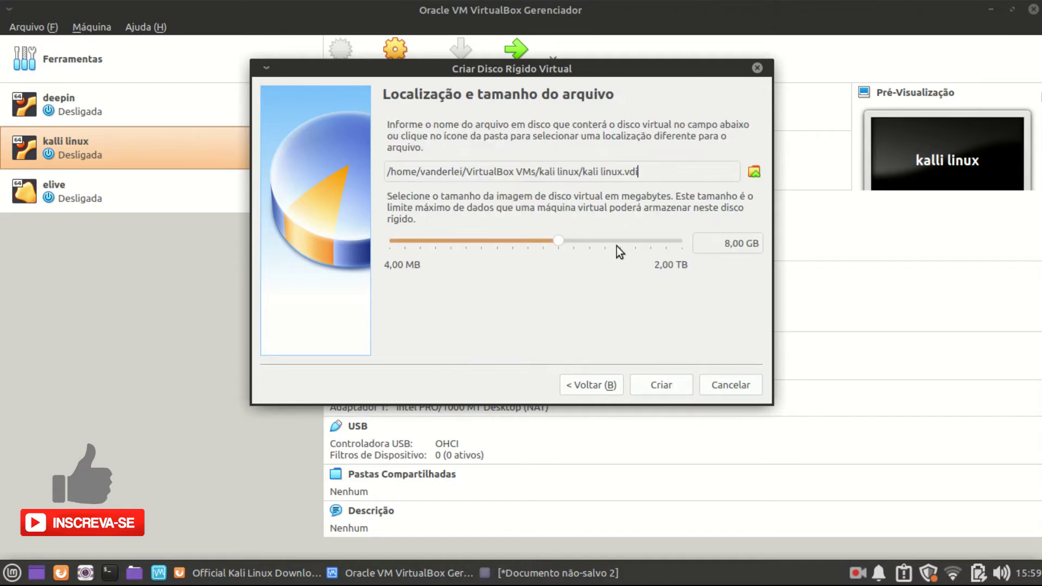
pyautogui.press('Tab')
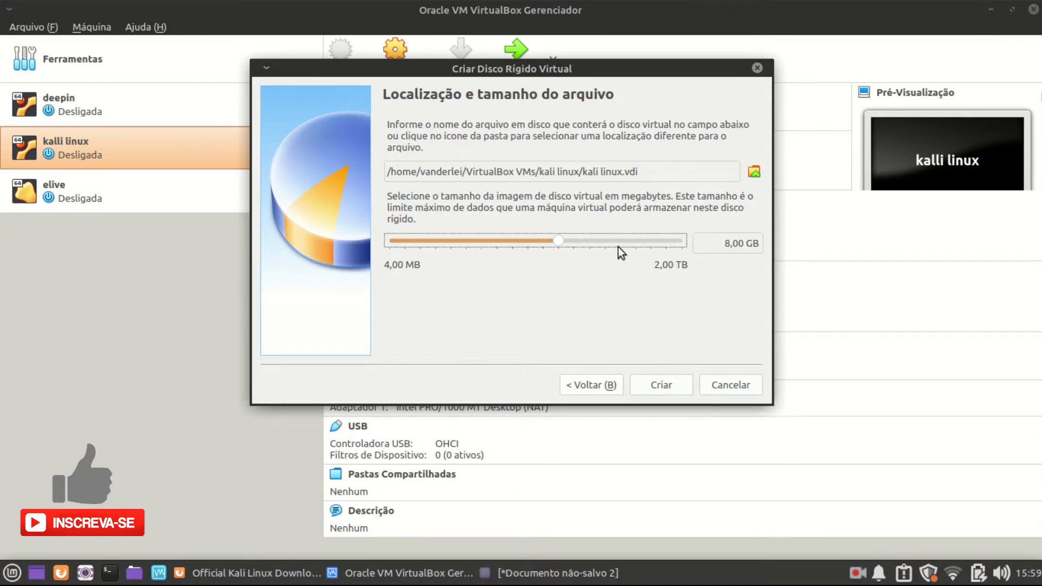
pyautogui.scroll(1, 603, 237)
pyautogui.scroll(-5, 600, 236)
pyautogui.moveTo(553, 240); pyautogui.dragTo(584, 242)
pyautogui.click(660, 385)
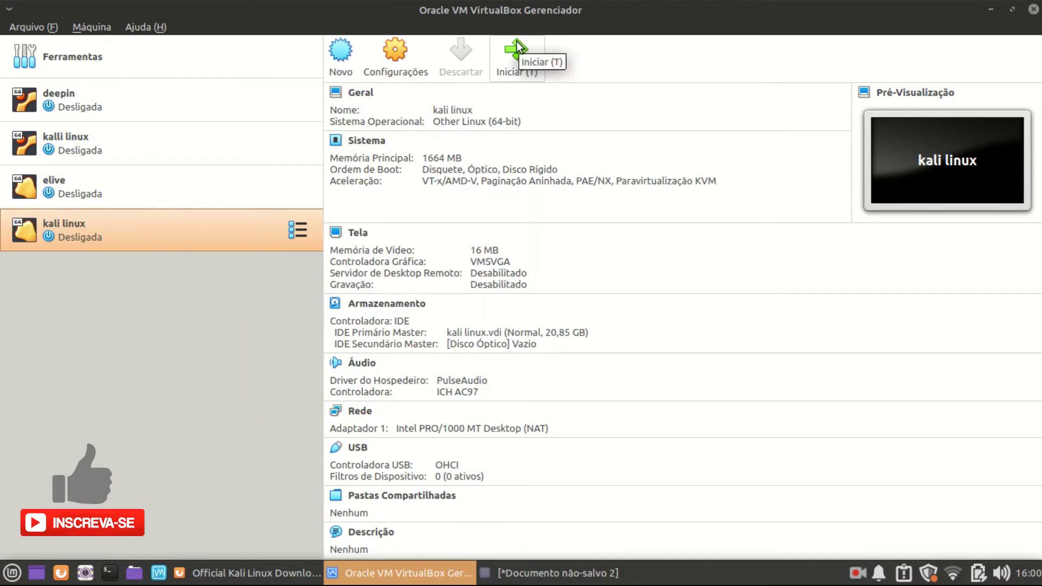
# Step: Start the kali linux machine with kali-linux-2020.3-live-amd64.iso from the TOSHIBA EXT drive's ISOS folder as its boot disk
pyautogui.click(518, 52)
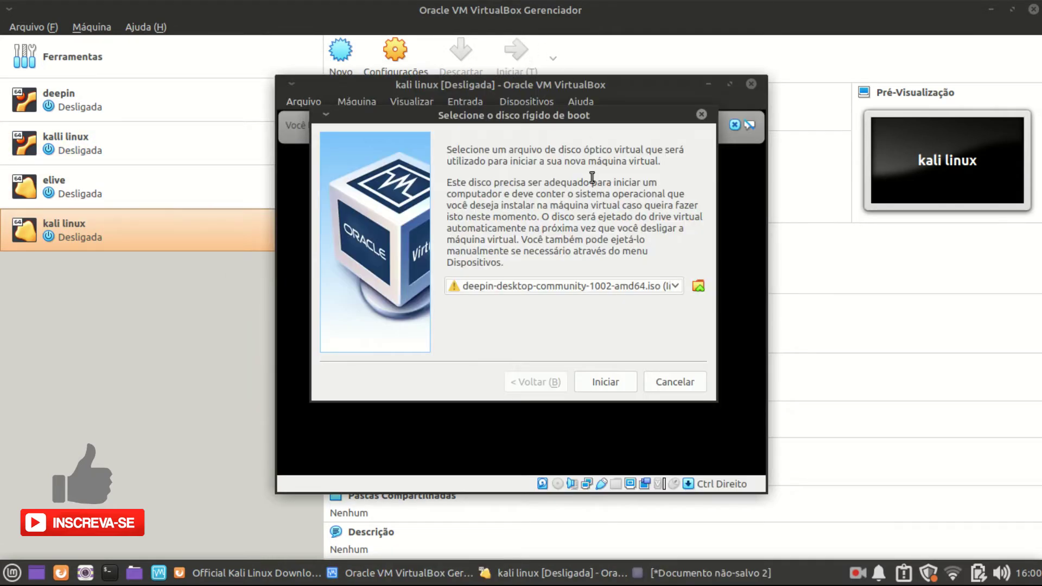
pyautogui.click(698, 287)
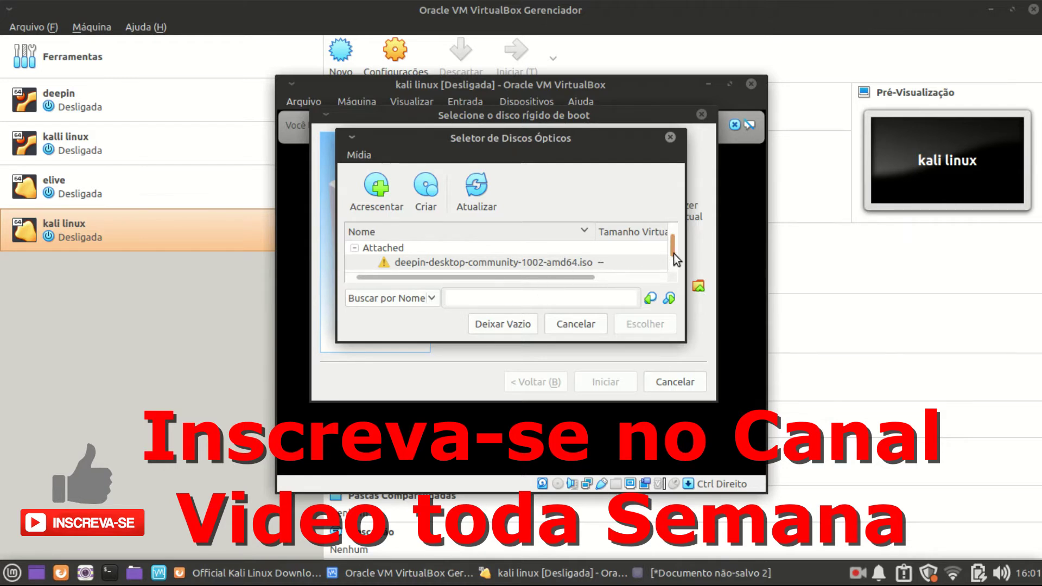
pyautogui.scroll(-2, 673, 253)
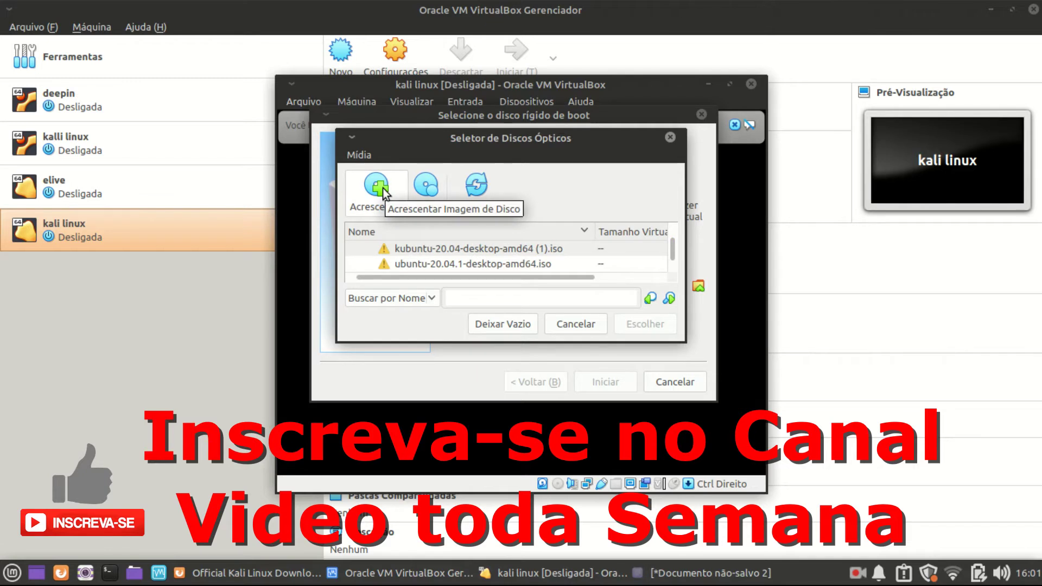
pyautogui.click(370, 187)
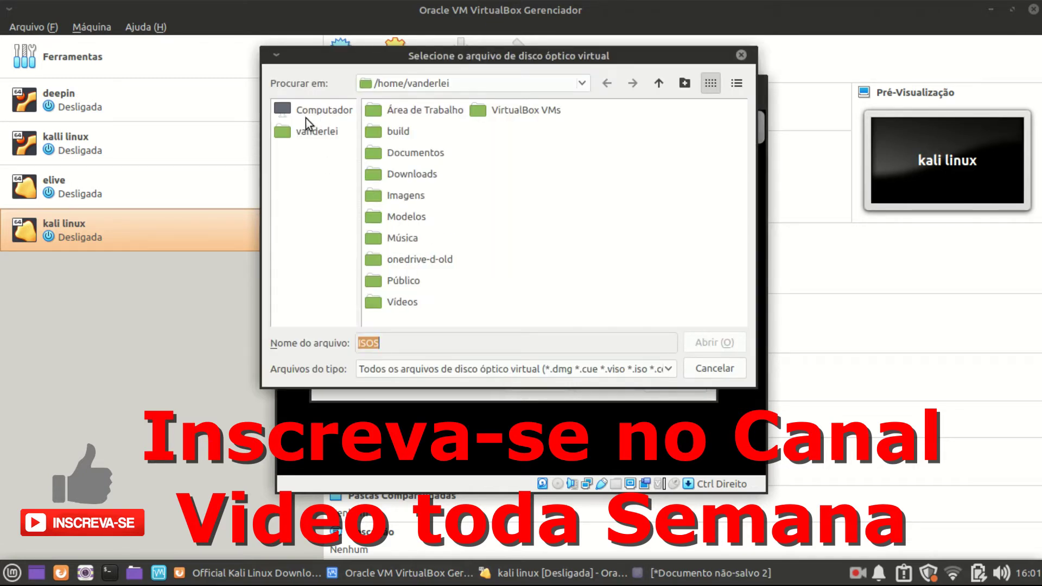
pyautogui.click(305, 118)
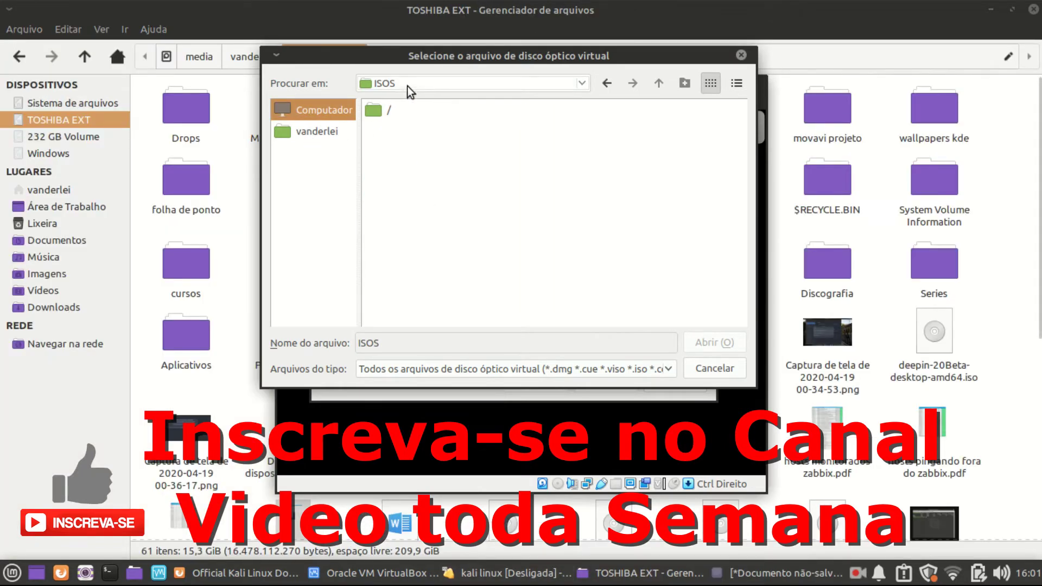
pyautogui.click(406, 83)
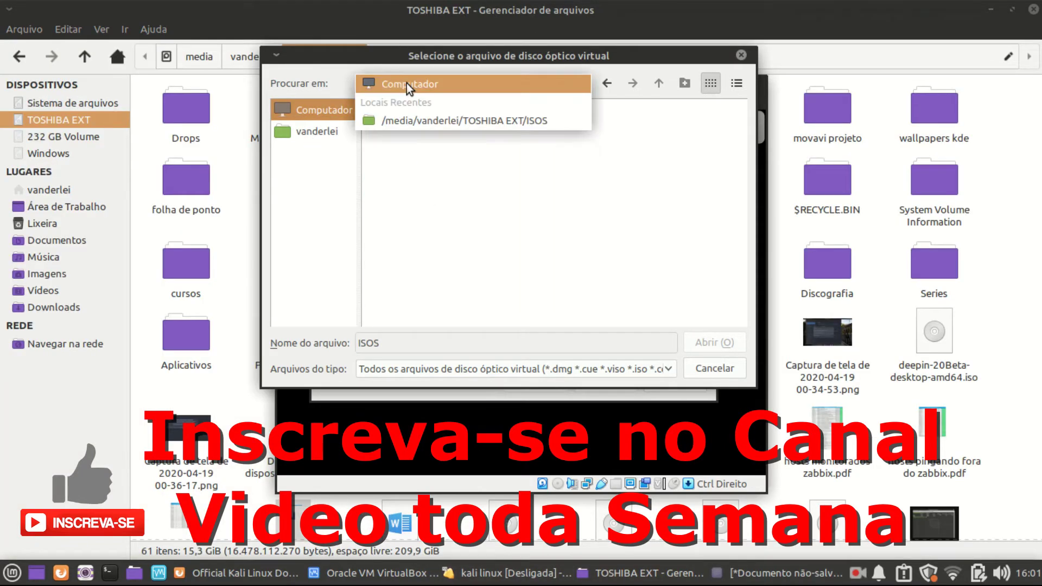
pyautogui.click(410, 116)
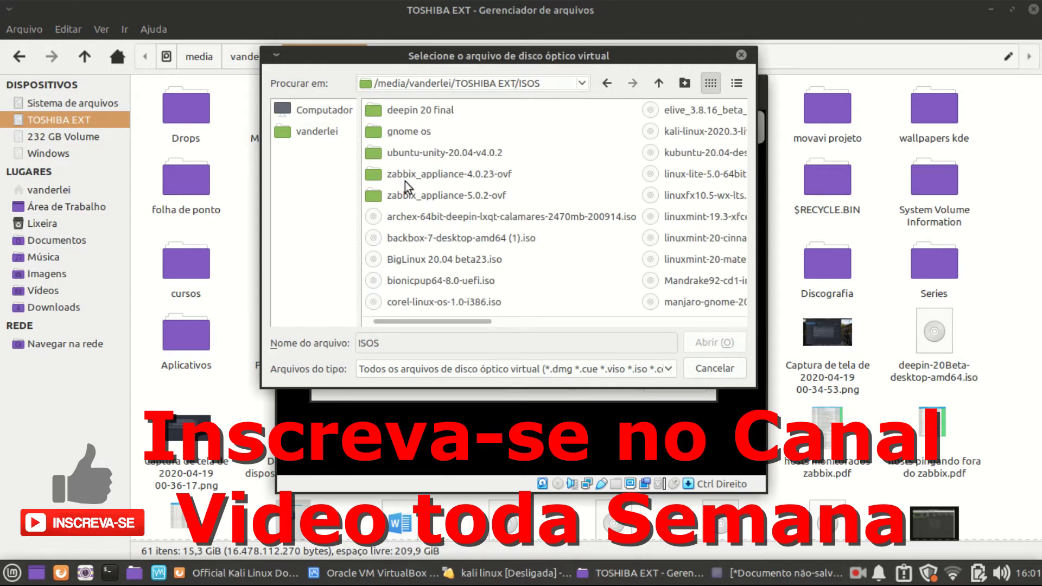
pyautogui.click(412, 140)
pyautogui.press('k')
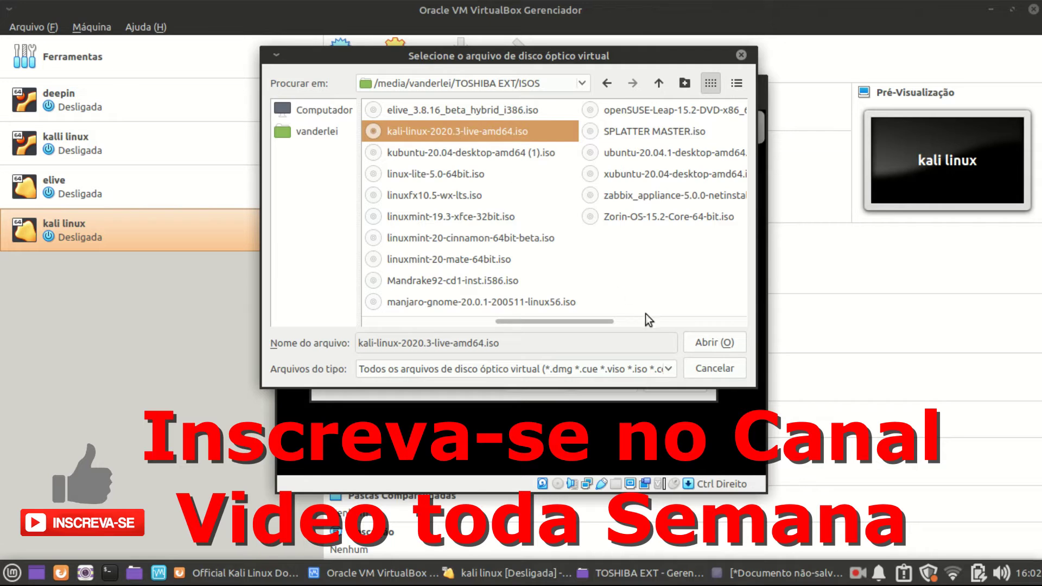
pyautogui.click(726, 343)
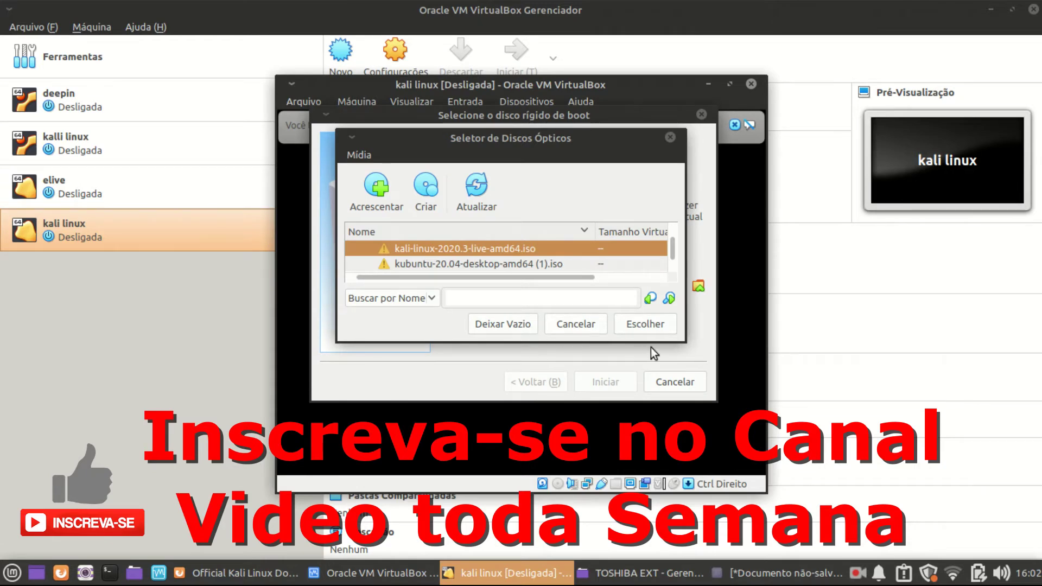
pyautogui.click(646, 324)
pyautogui.click(605, 381)
# Step: Examine the Kali boot menu entries, from the live modes through persistence to the install options
pyautogui.press('Down')
pyautogui.press('Down')
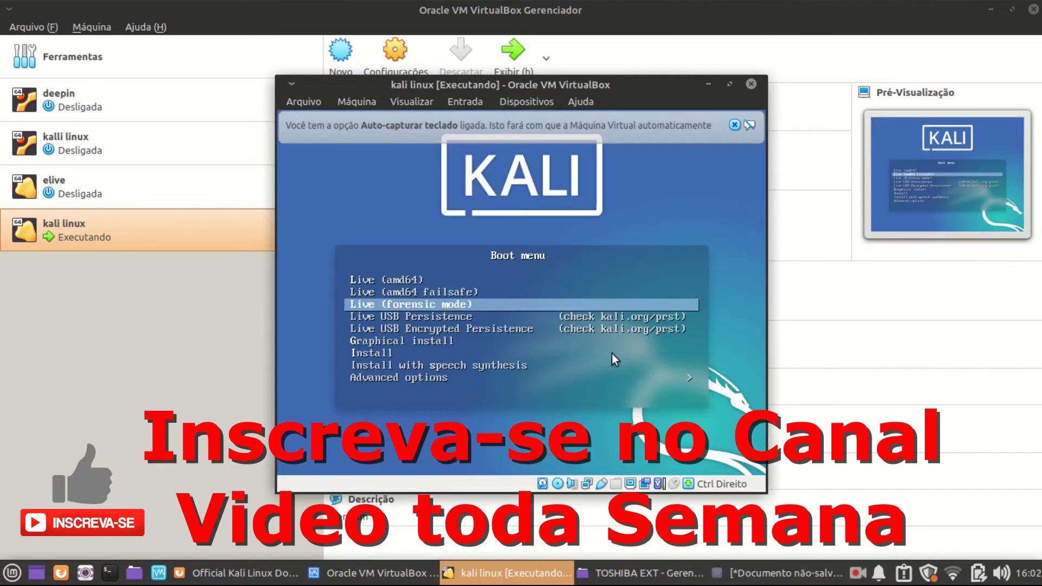
pyautogui.press('Up')
pyautogui.press('Up')
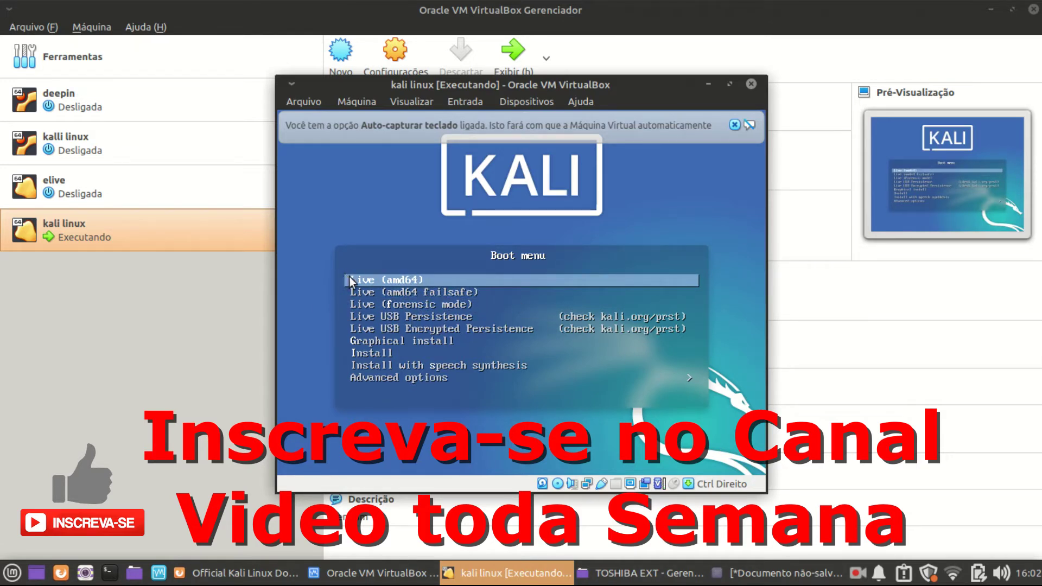
pyautogui.press('Down')
pyautogui.press('Down')
pyautogui.press('Down')
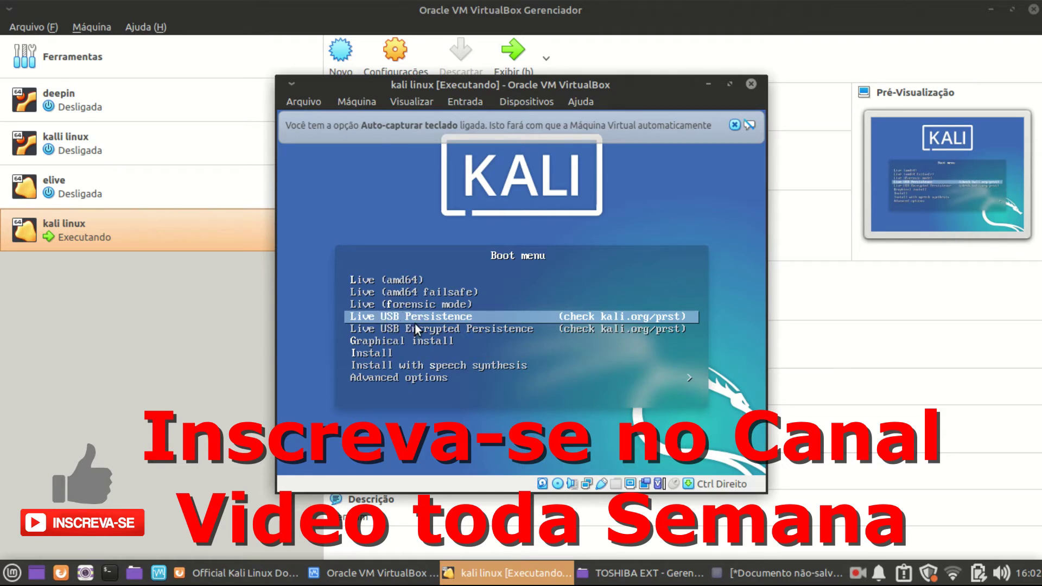
pyautogui.press('Up')
pyautogui.press('Down')
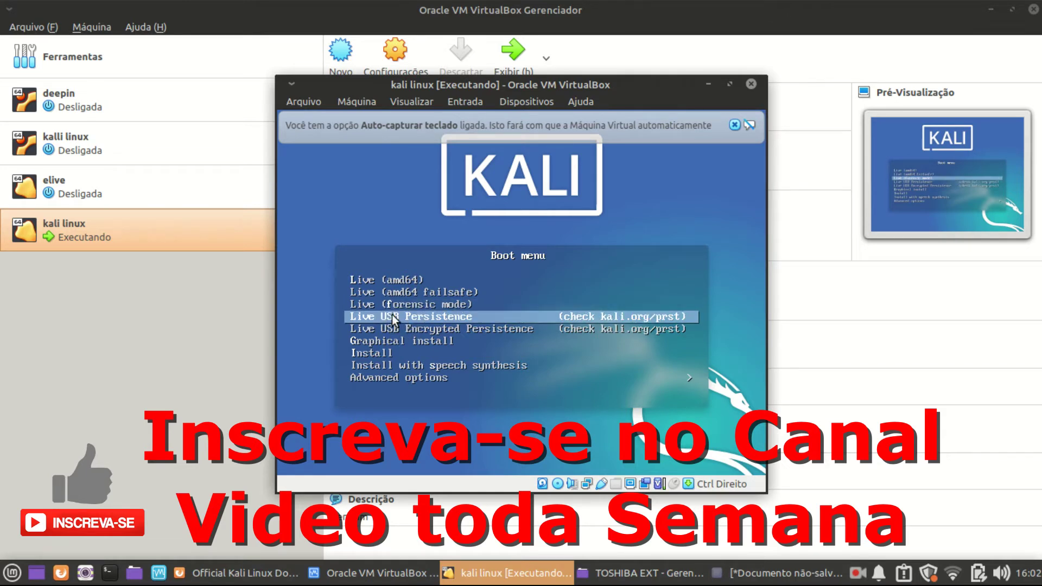
pyautogui.press('Down')
pyautogui.press('Down')
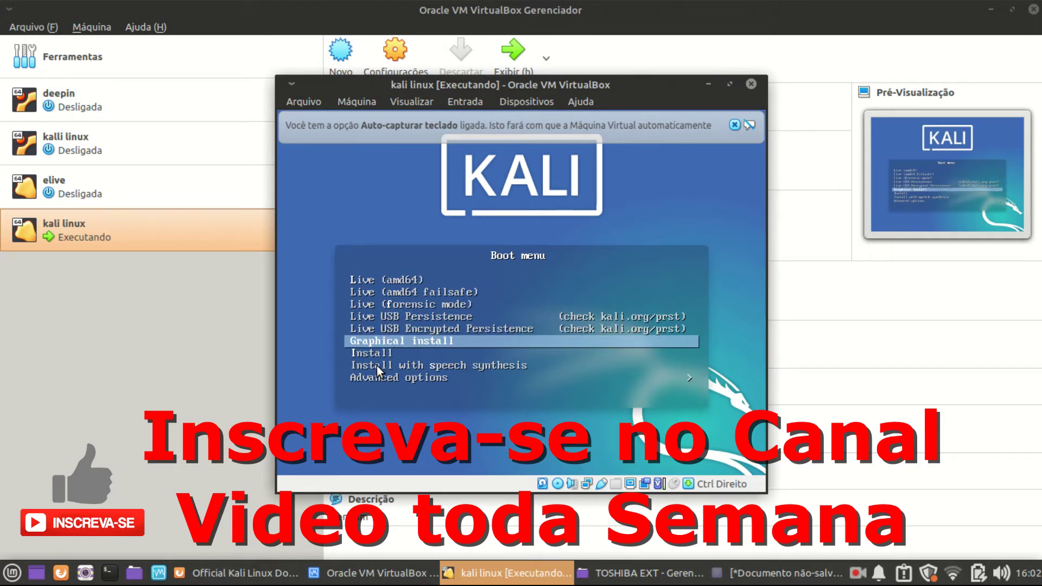
pyautogui.press('Down')
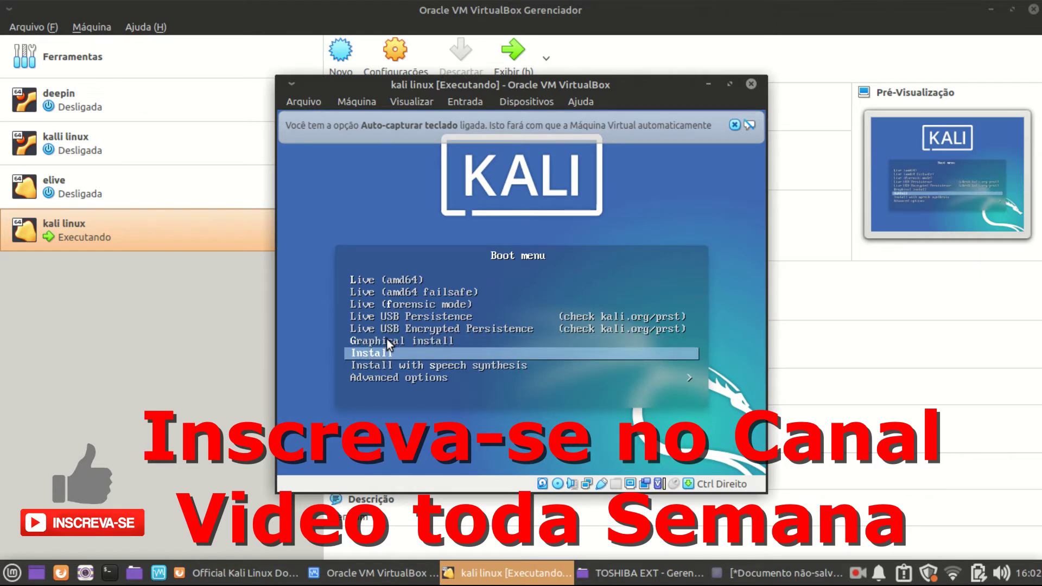
pyautogui.press('Down')
pyautogui.press('Up')
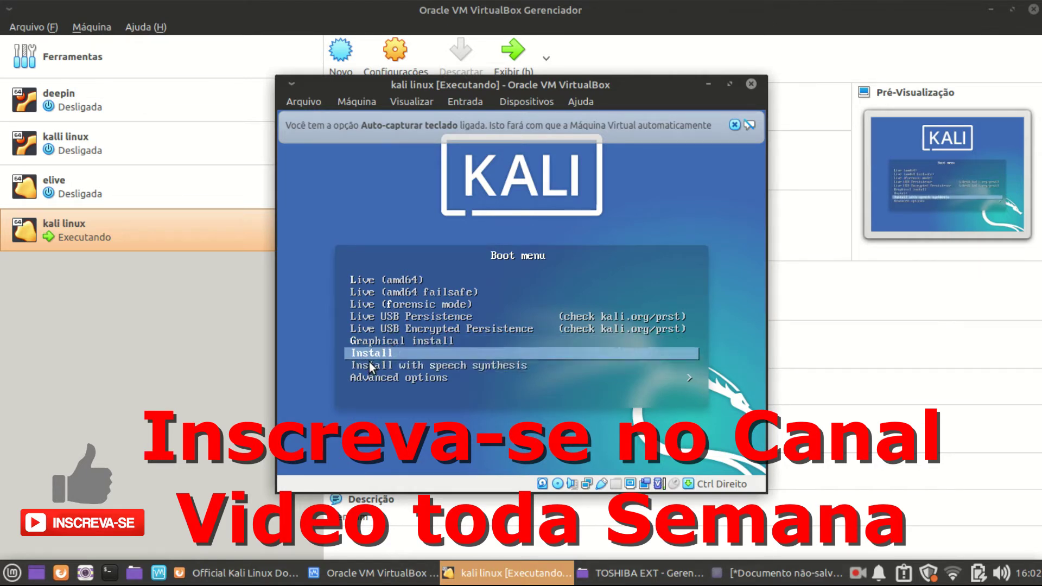
# Step: Boot the virtual machine into Kali's Live (amd64) mode
pyautogui.press('Home')
pyautogui.press('Return')
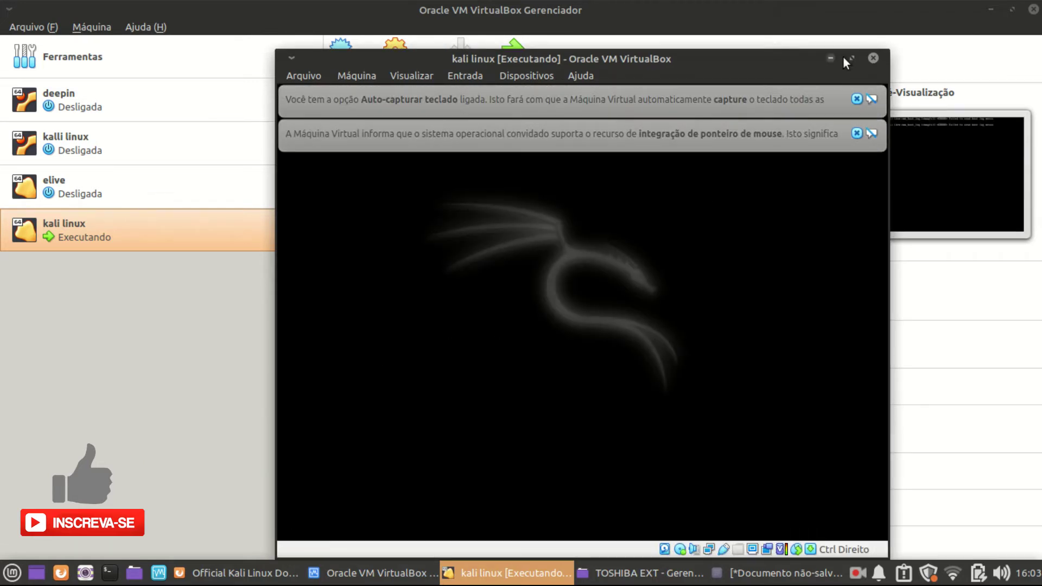
# Step: Maximize the kali linux machine window and dismiss the mouse integration and keyboard auto-capture notifications
pyautogui.click(851, 58)
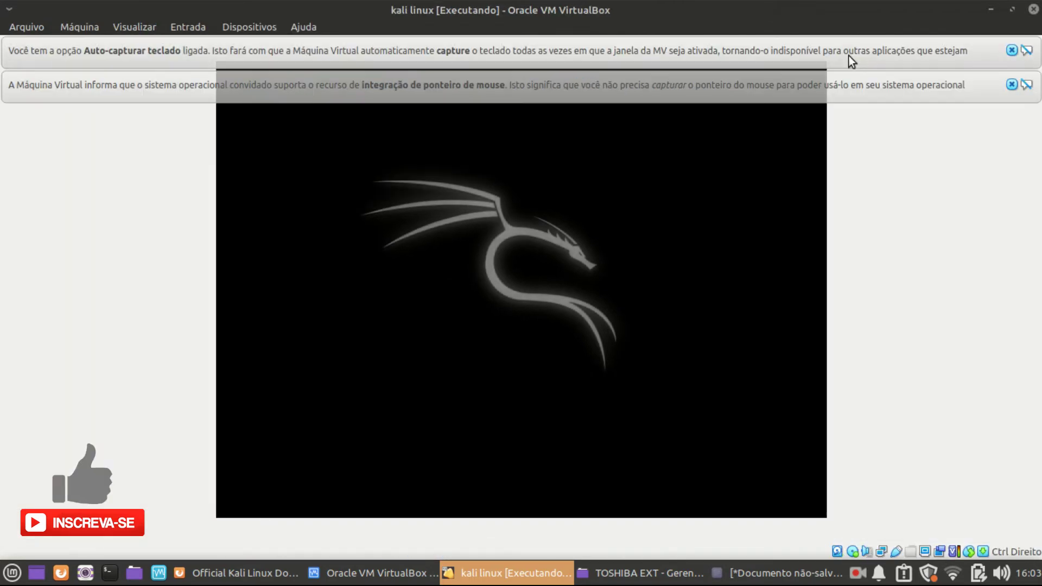
pyautogui.click(1011, 85)
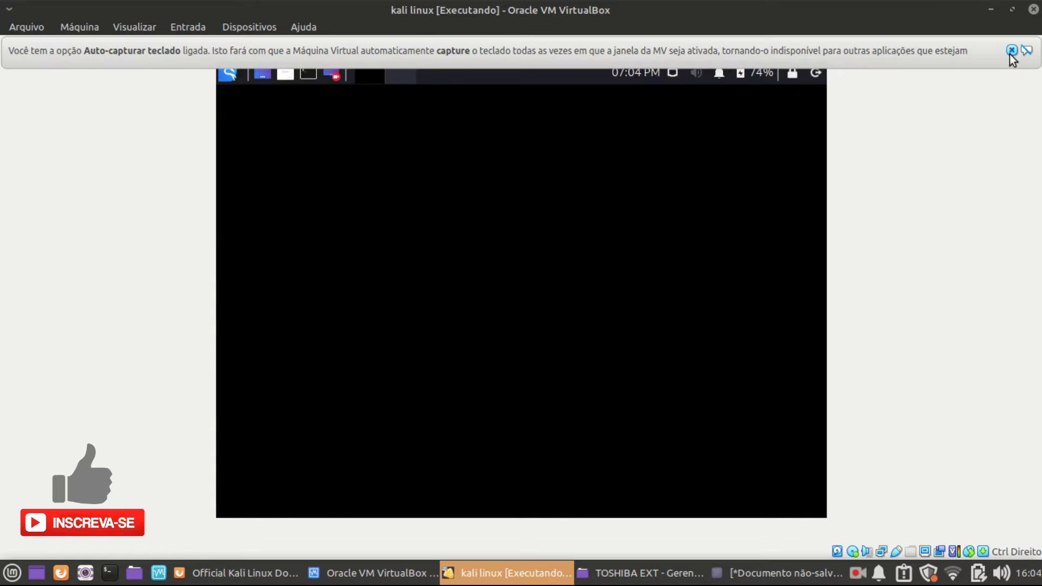
pyautogui.click(1010, 52)
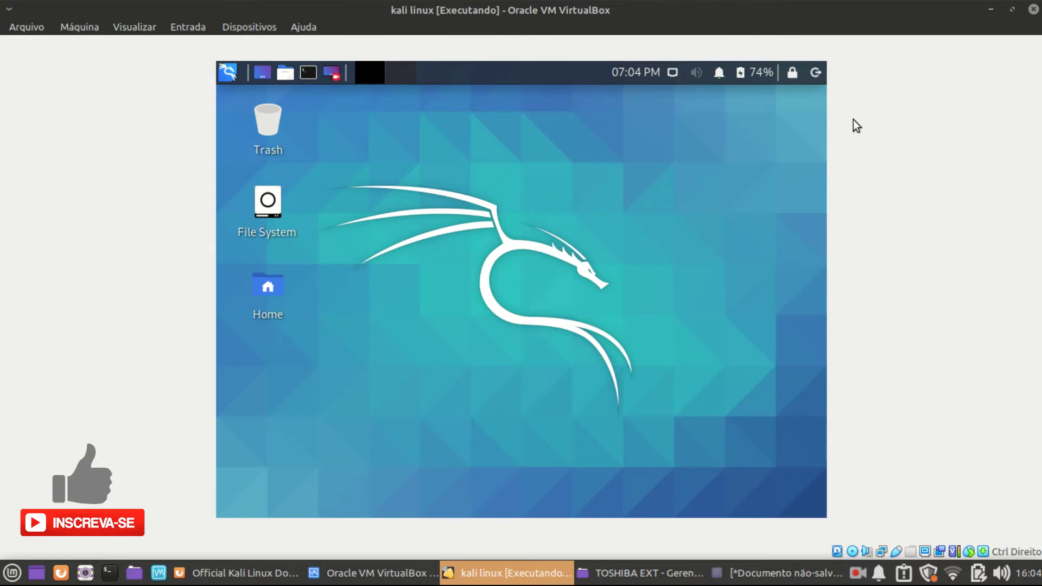
# Step: Set the Kali display resolution to 1360x768 and switch the virtual machine to full-screen mode
pyautogui.press('super')
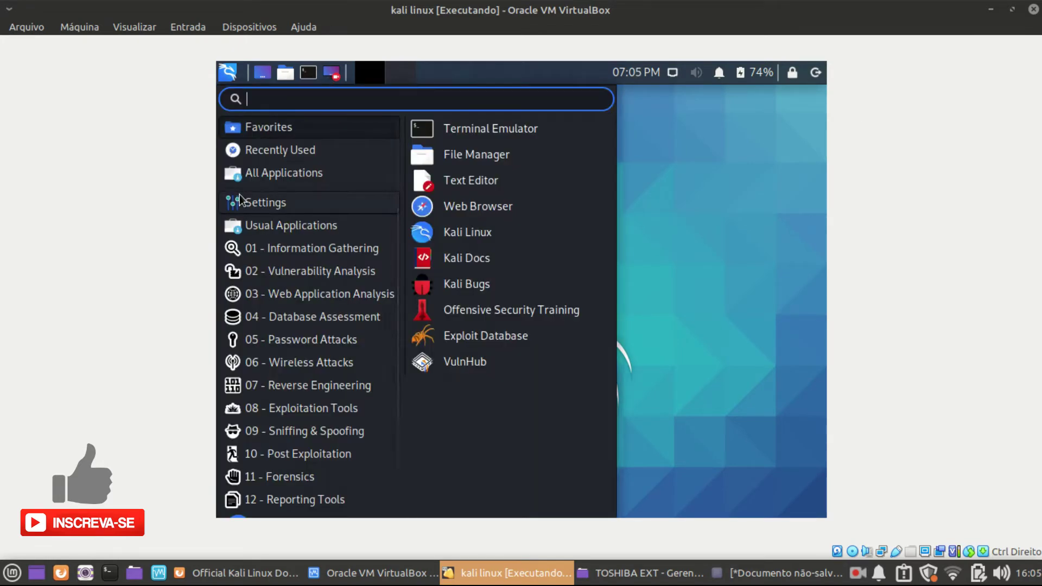
pyautogui.moveTo(241, 201)
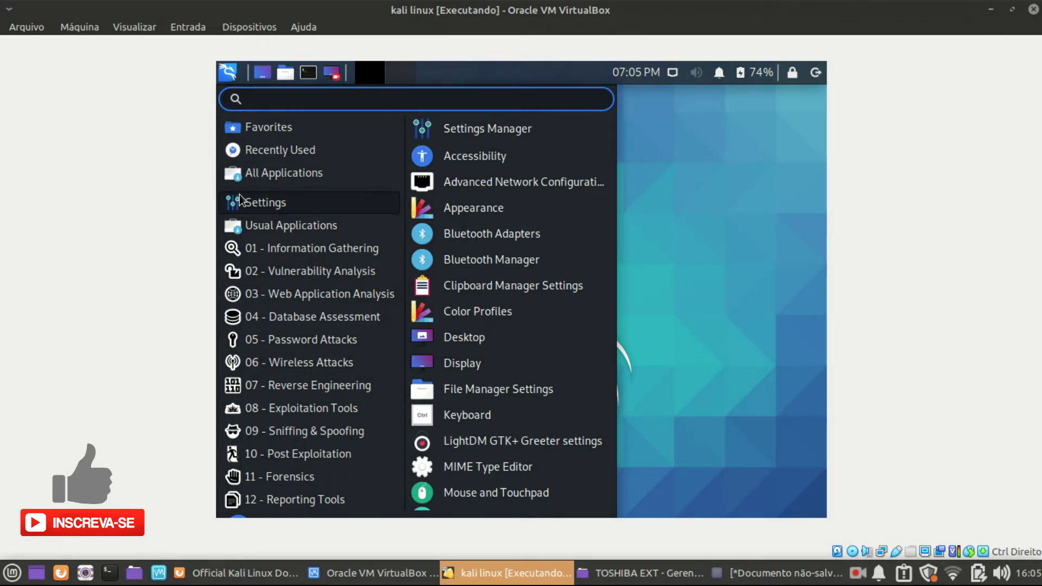
pyautogui.click(463, 358)
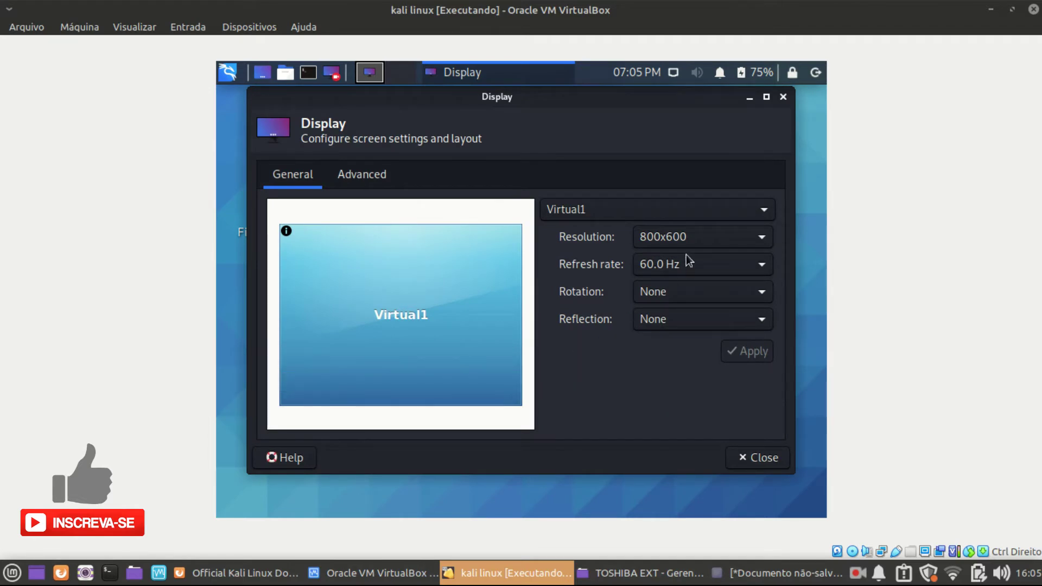
pyautogui.click(694, 242)
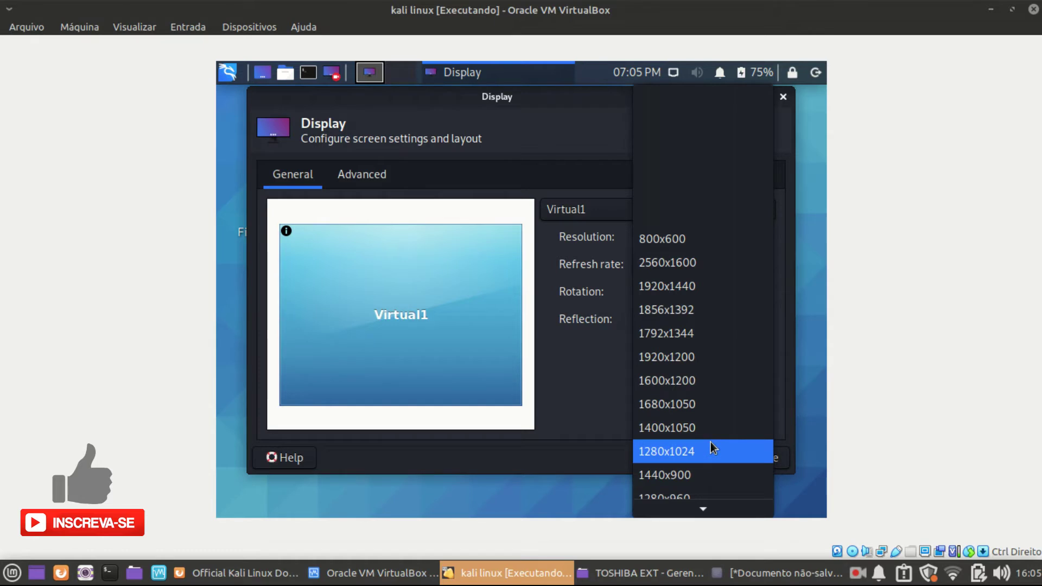
pyautogui.moveTo(713, 514)
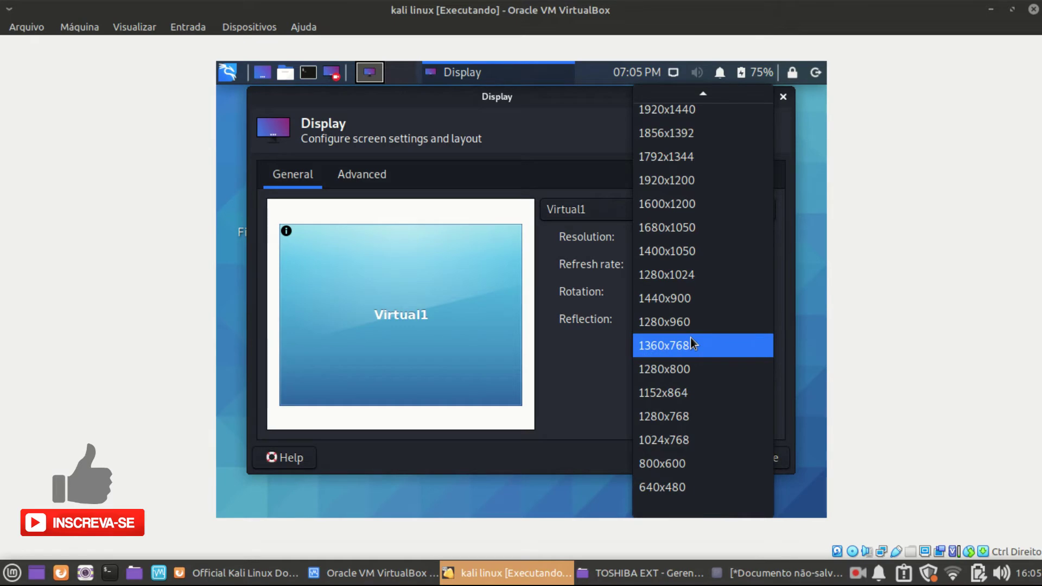
pyautogui.click(691, 338)
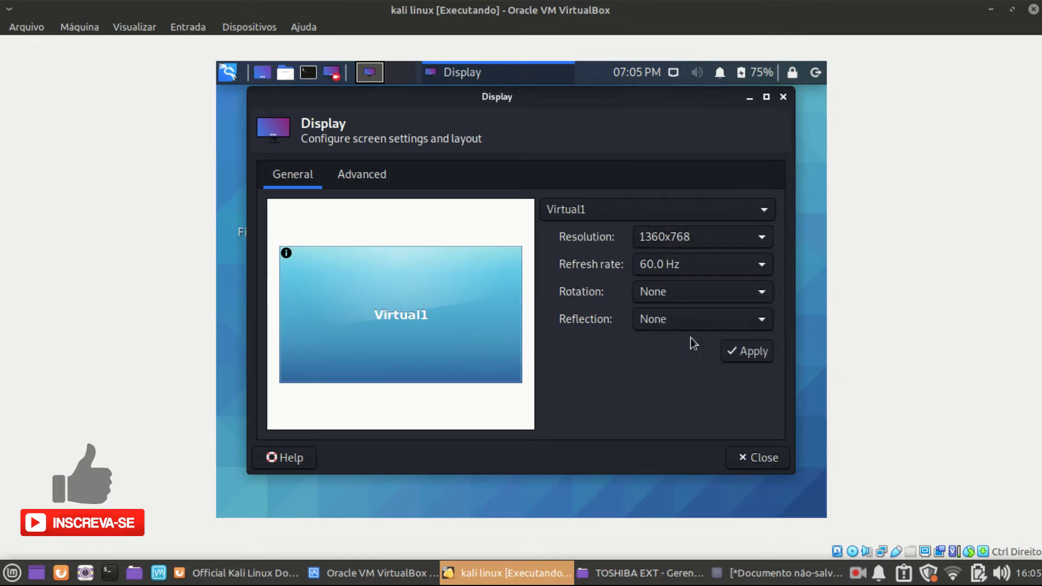
pyautogui.click(748, 352)
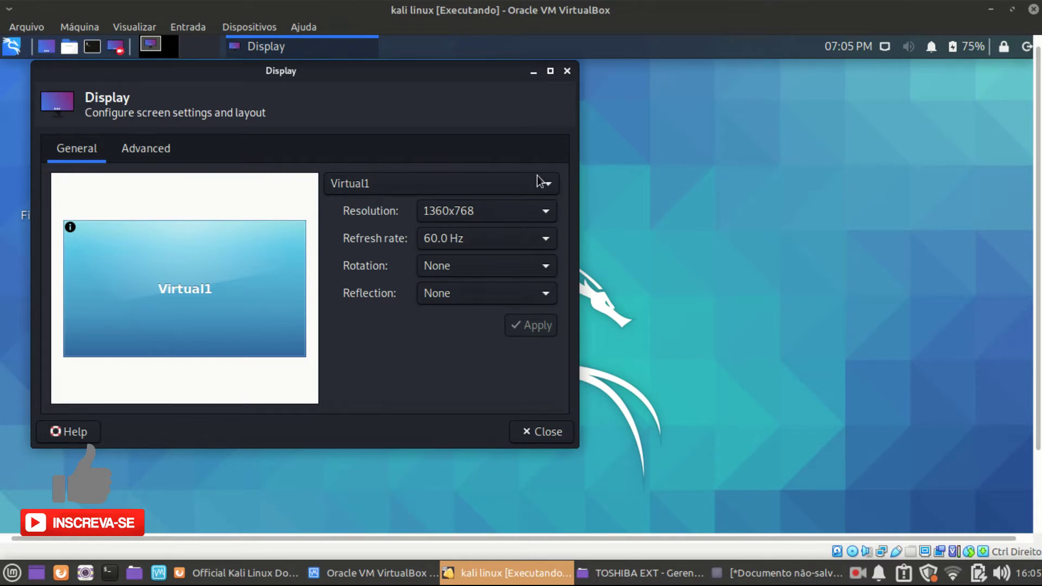
pyautogui.click(545, 432)
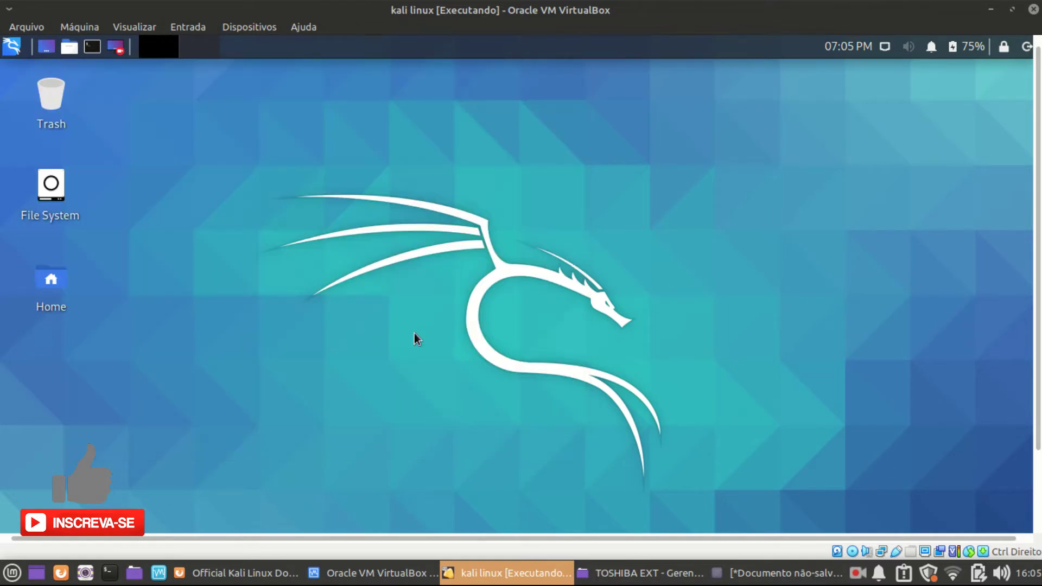
pyautogui.click(135, 24)
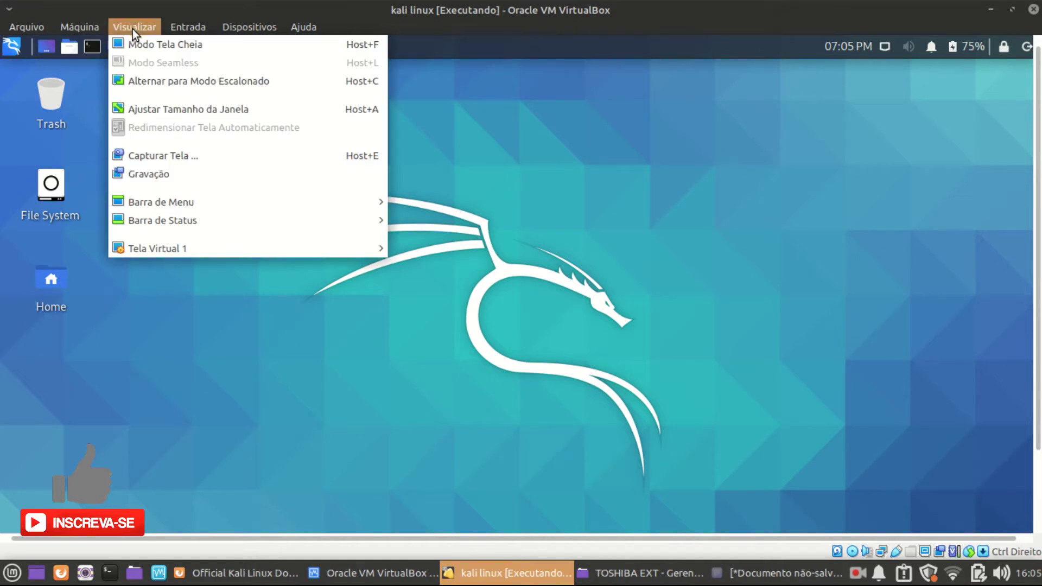
pyautogui.click(135, 43)
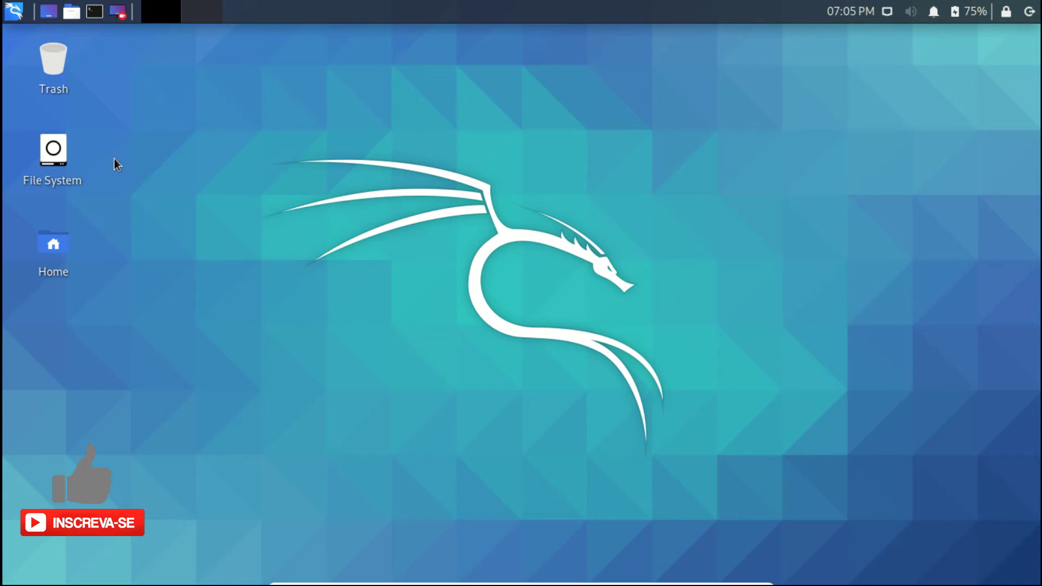
# Step: Restart the Kali live session to get back to the boot menu
pyautogui.click(8, 12)
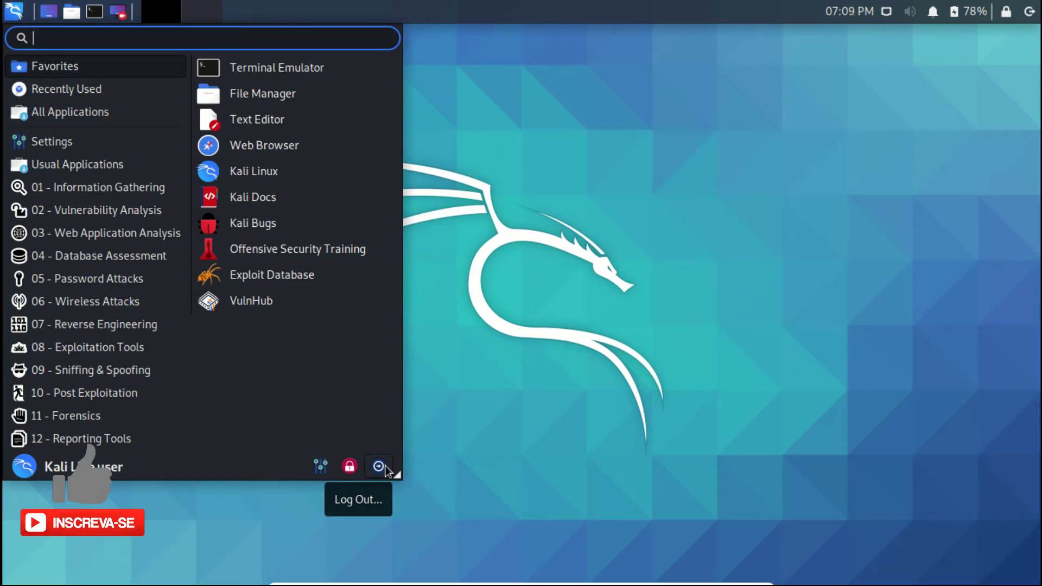
pyautogui.click(379, 466)
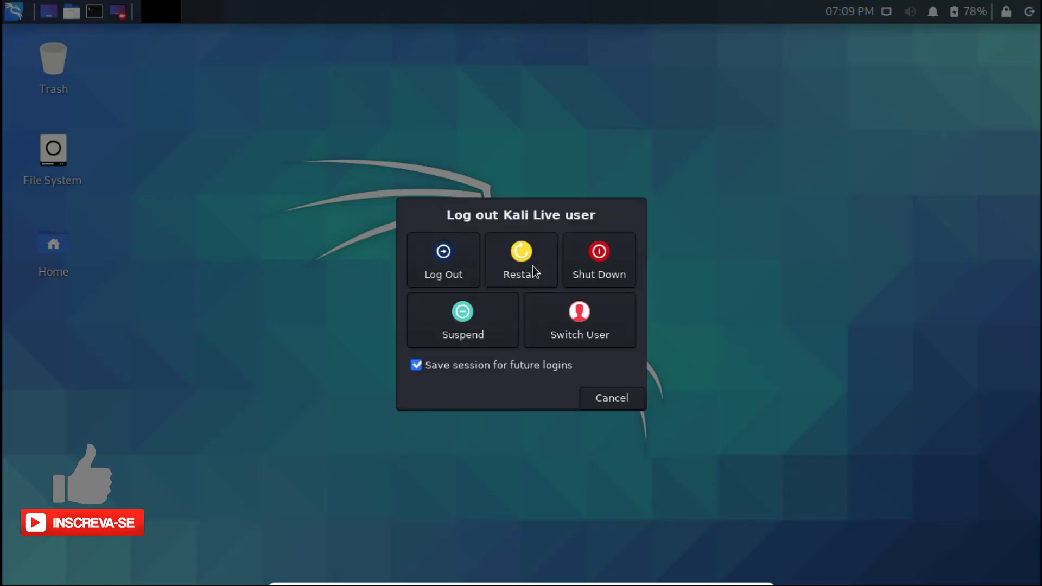
pyautogui.click(528, 257)
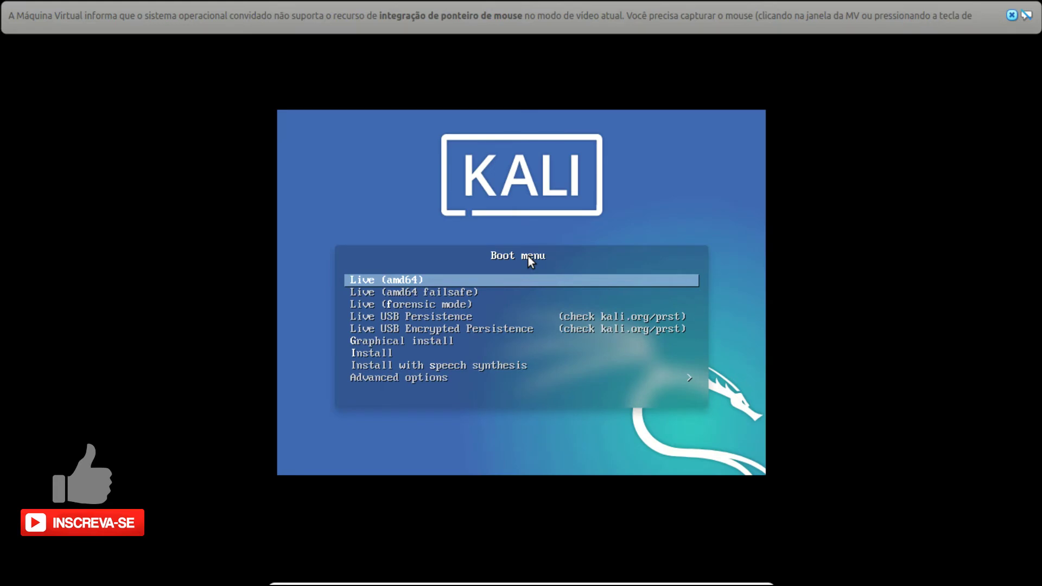
# Step: Start the Graphical install from the Kali boot menu
pyautogui.press('Down')
pyautogui.press('Down')
pyautogui.press('Down')
pyautogui.press('Down')
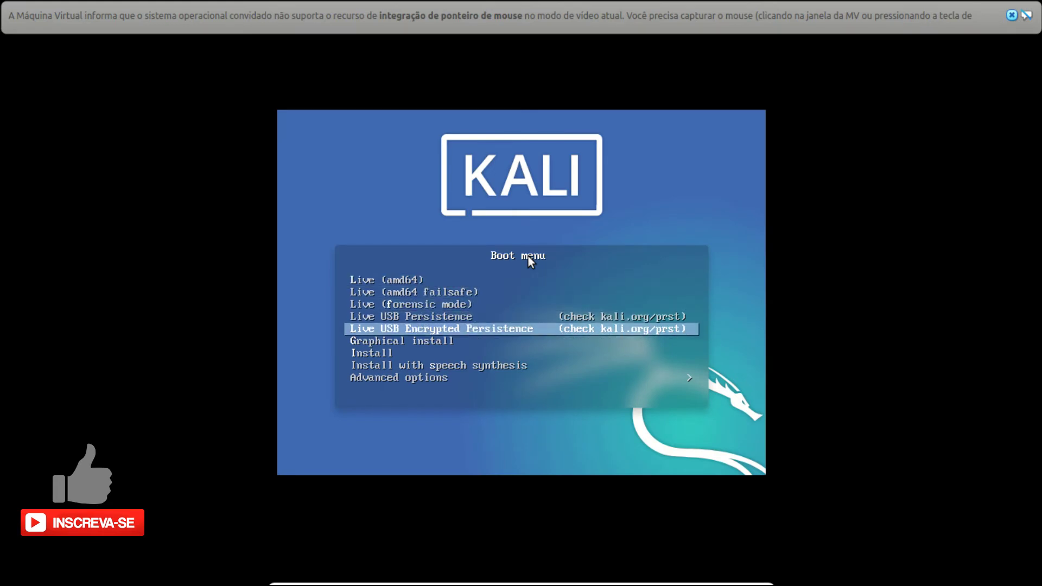
pyautogui.press('Down')
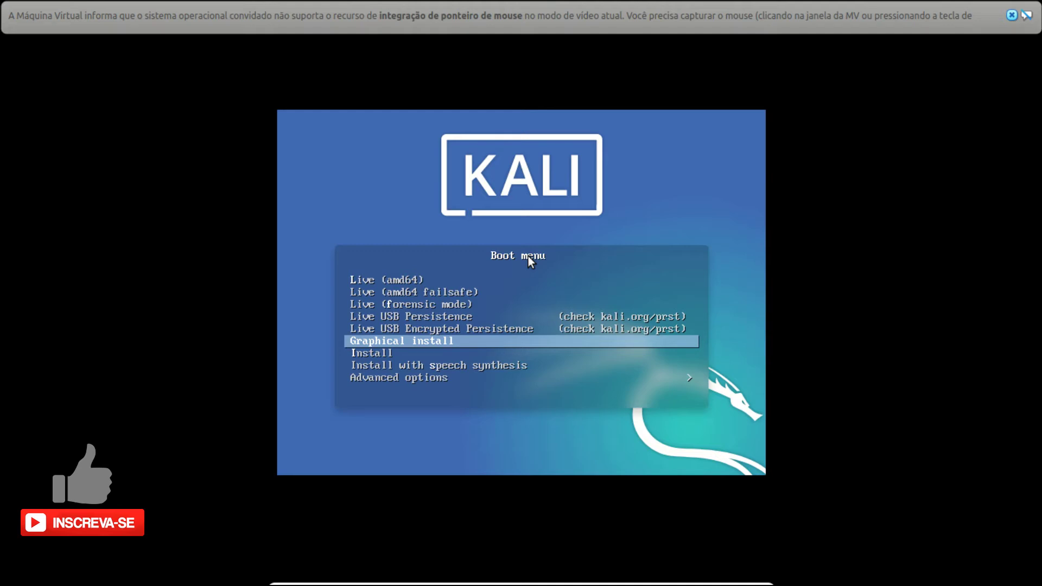
pyautogui.press('Return')
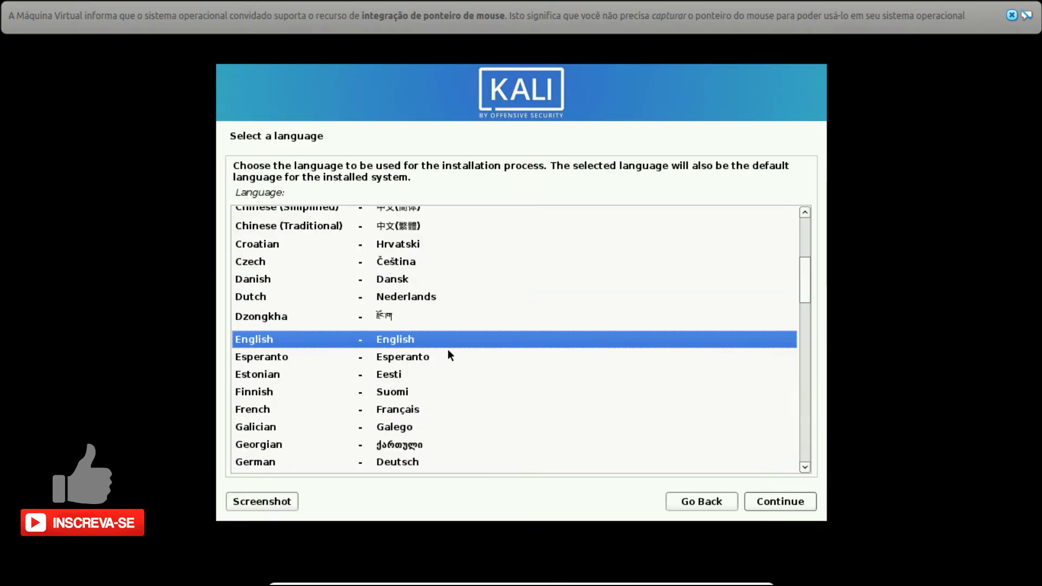
# Step: Choose Portuguese (Brazil) as the language for the installation and the installed system
pyautogui.press('Down')
pyautogui.press('Down')
pyautogui.press('Down')
pyautogui.press('Down')
pyautogui.press('Down')
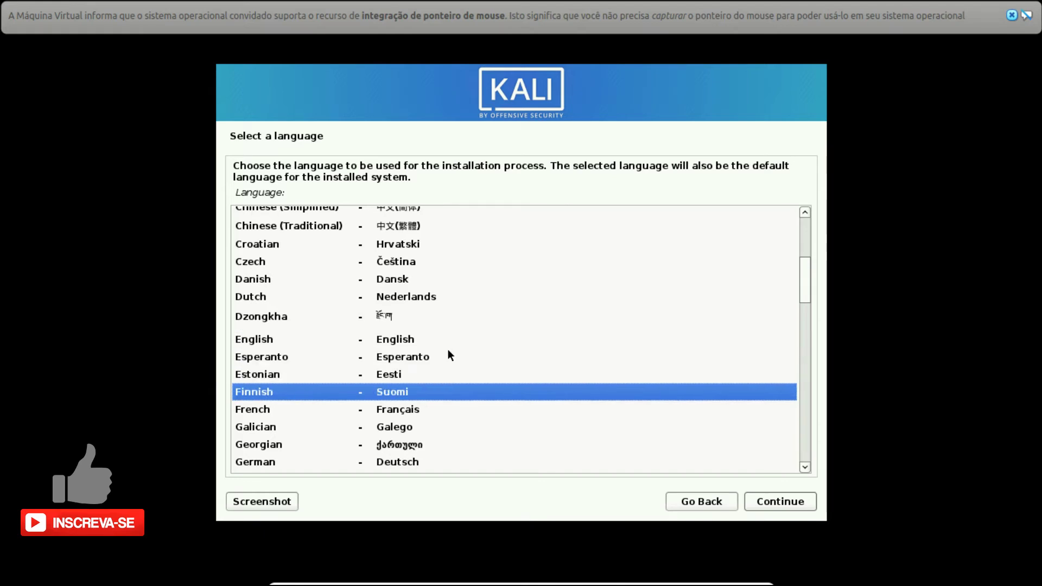
pyautogui.press('Down')
pyautogui.press('Down')
pyautogui.press('Down')
pyautogui.press('Down')
pyautogui.press('Down')
pyautogui.press('Down')
pyautogui.press('Down')
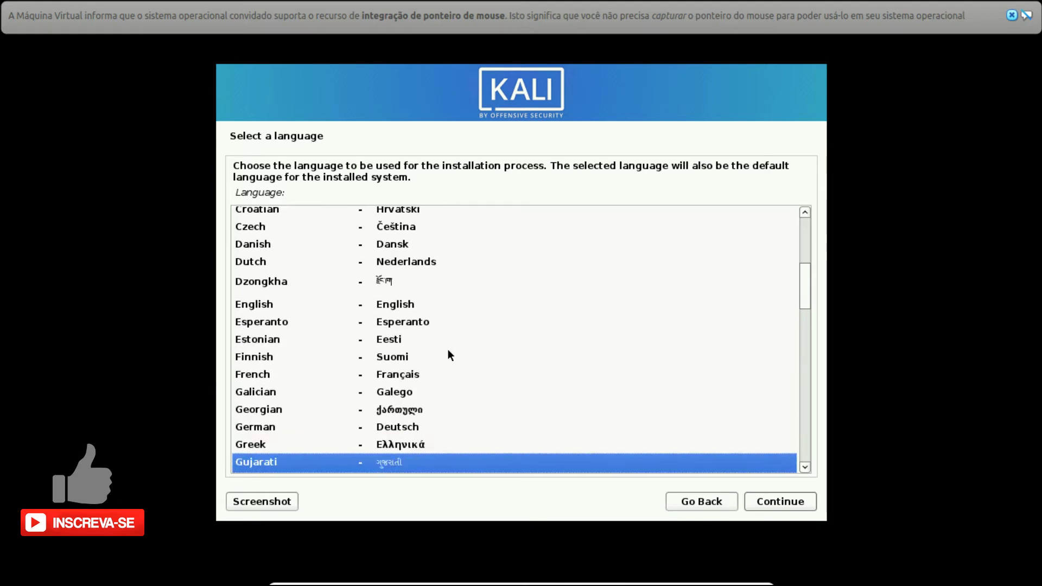
pyautogui.press('Down')
pyautogui.press('Down')
pyautogui.press('Down')
pyautogui.press('Down')
pyautogui.press('Down')
pyautogui.press('Down')
pyautogui.press('Down')
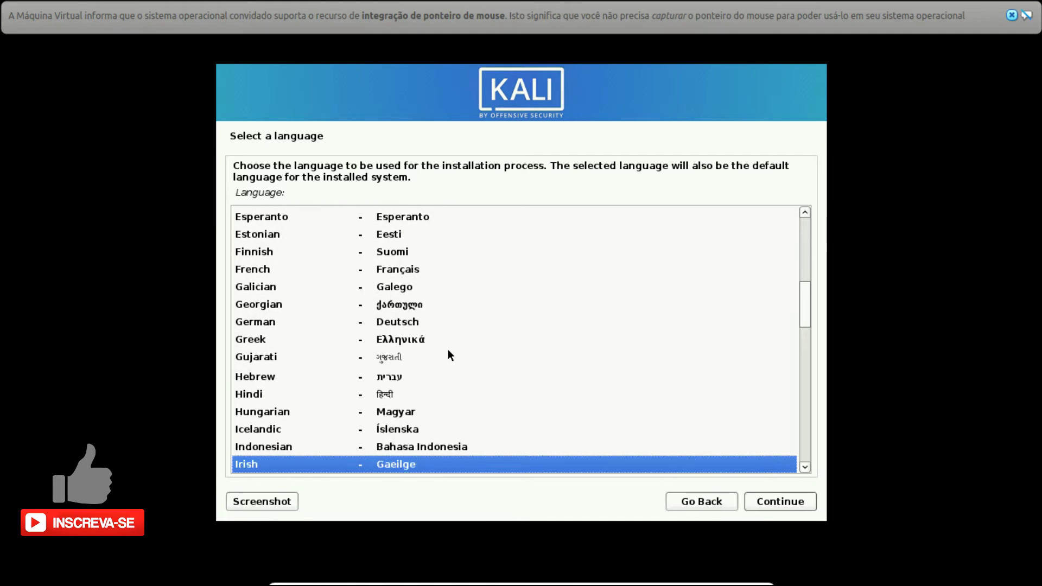
pyautogui.press('Down')
pyautogui.press('Down')
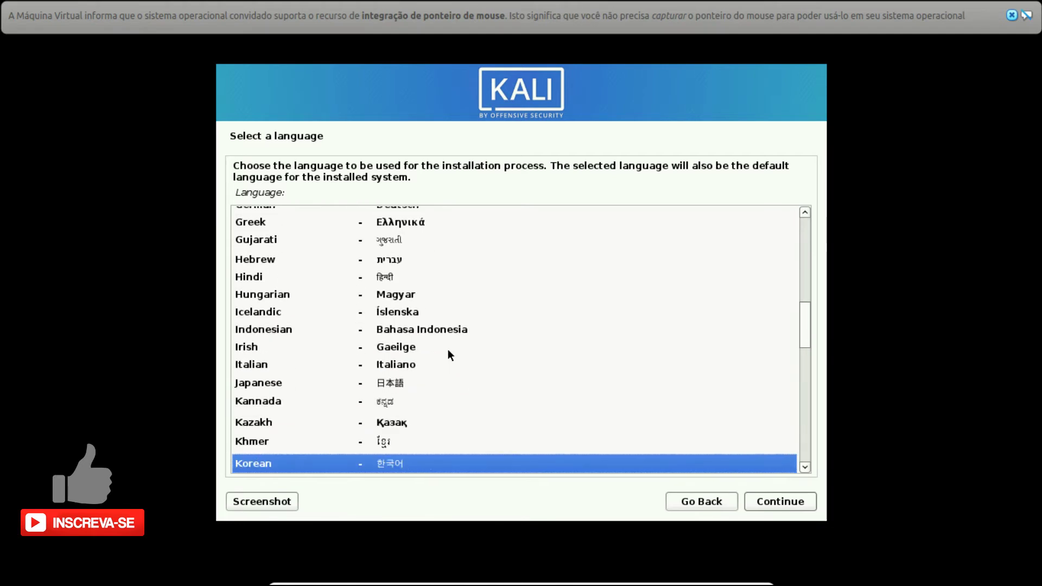
pyautogui.write('p')
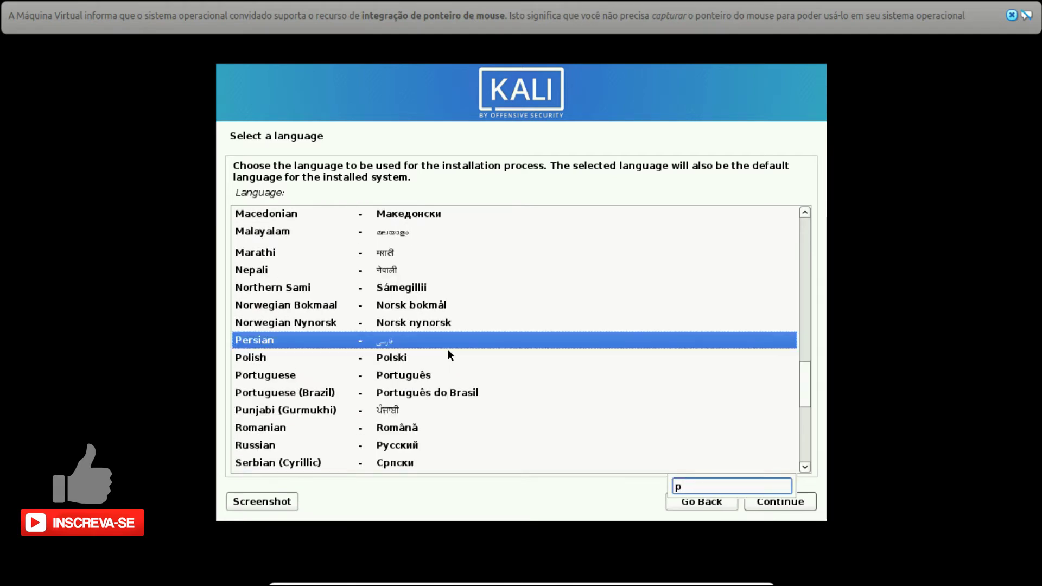
pyautogui.write('l')
pyautogui.press('BackSpace')
pyautogui.press('BackSpace')
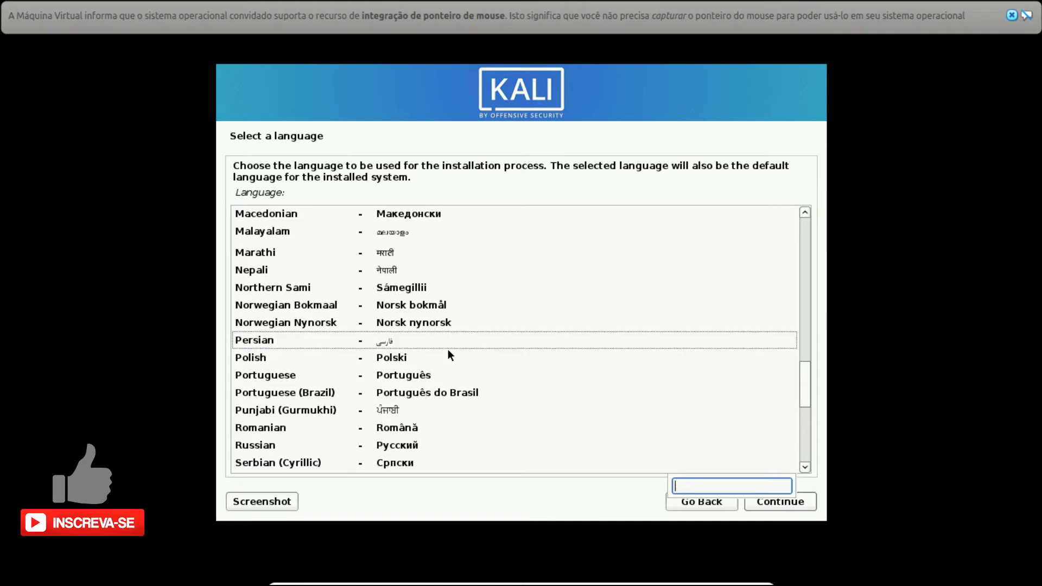
pyautogui.write('por')
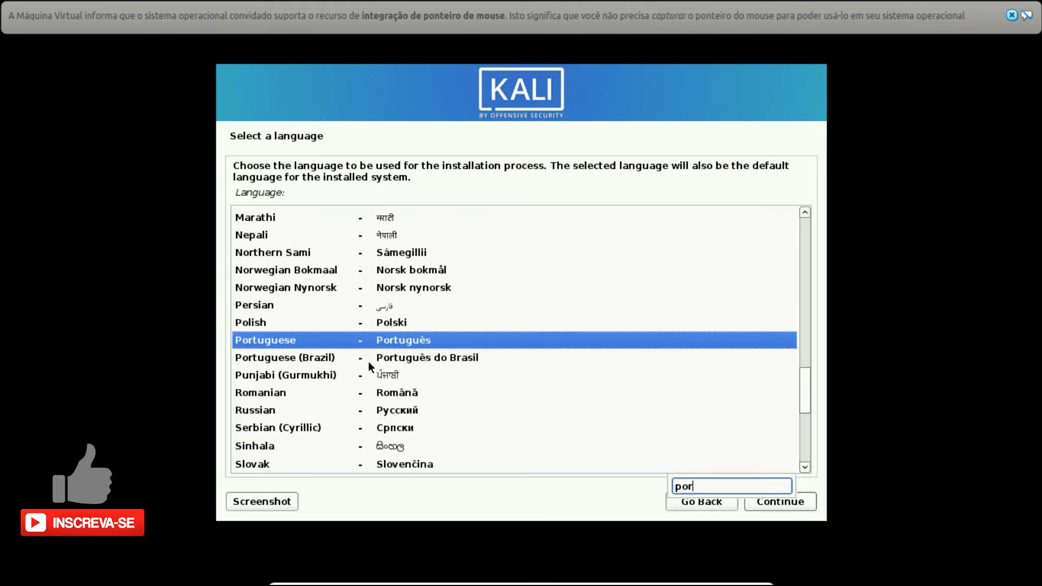
pyautogui.click(368, 360)
pyautogui.click(781, 502)
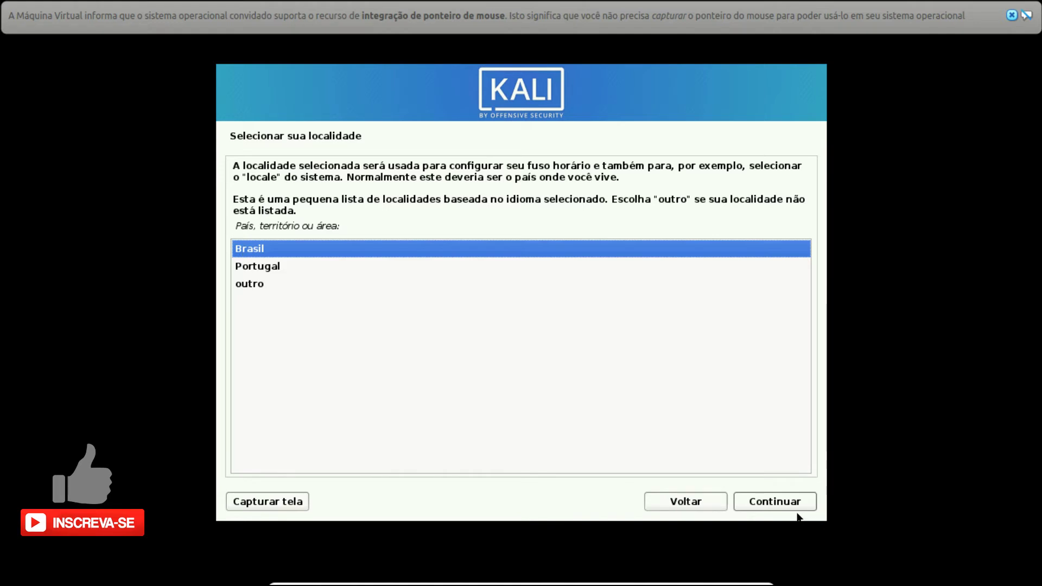
# Step: Accept Brasil as the location and Português Brasileiro as the keyboard map
pyautogui.click(785, 501)
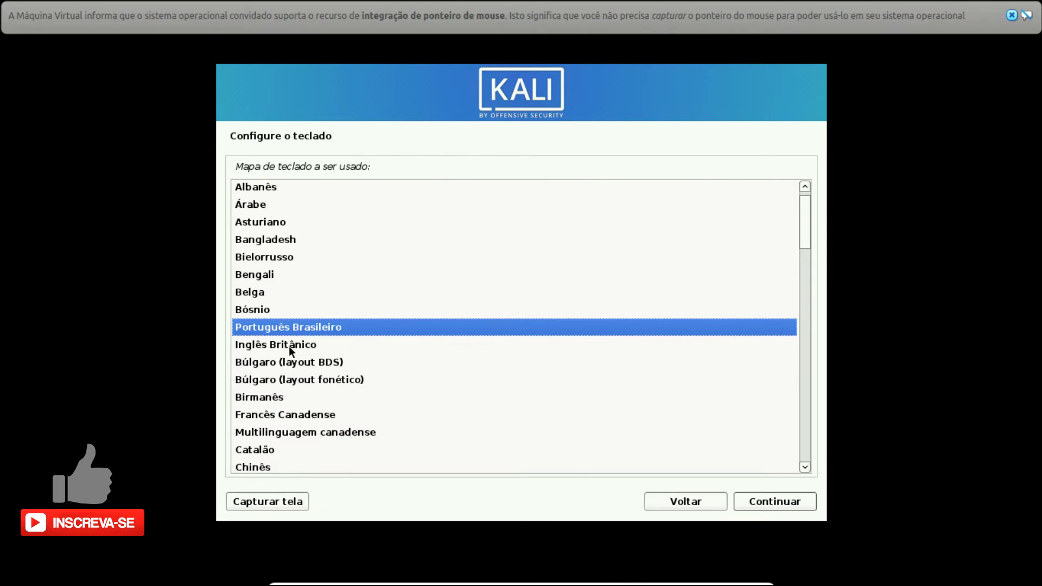
pyautogui.click(778, 503)
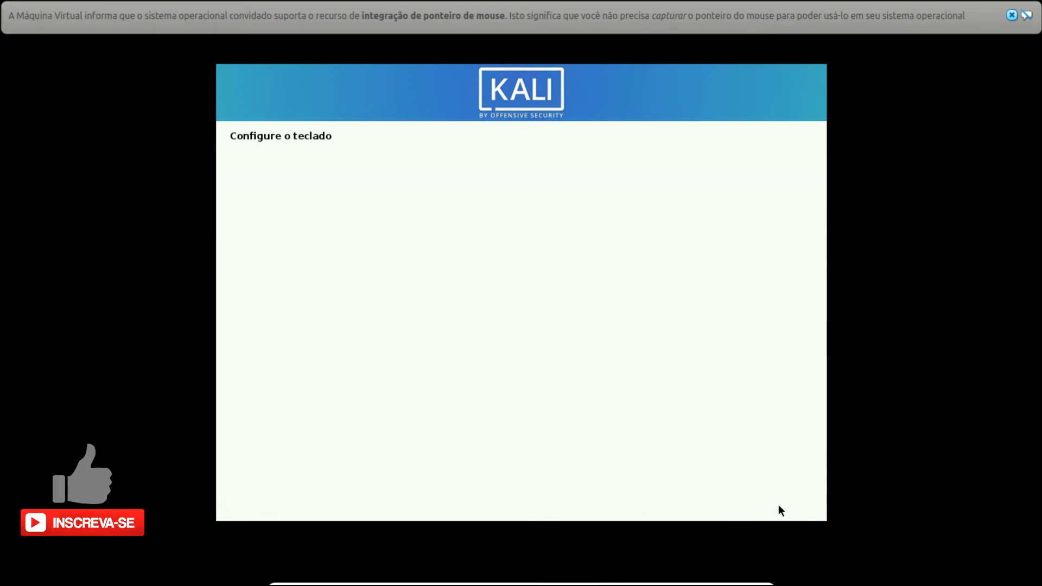